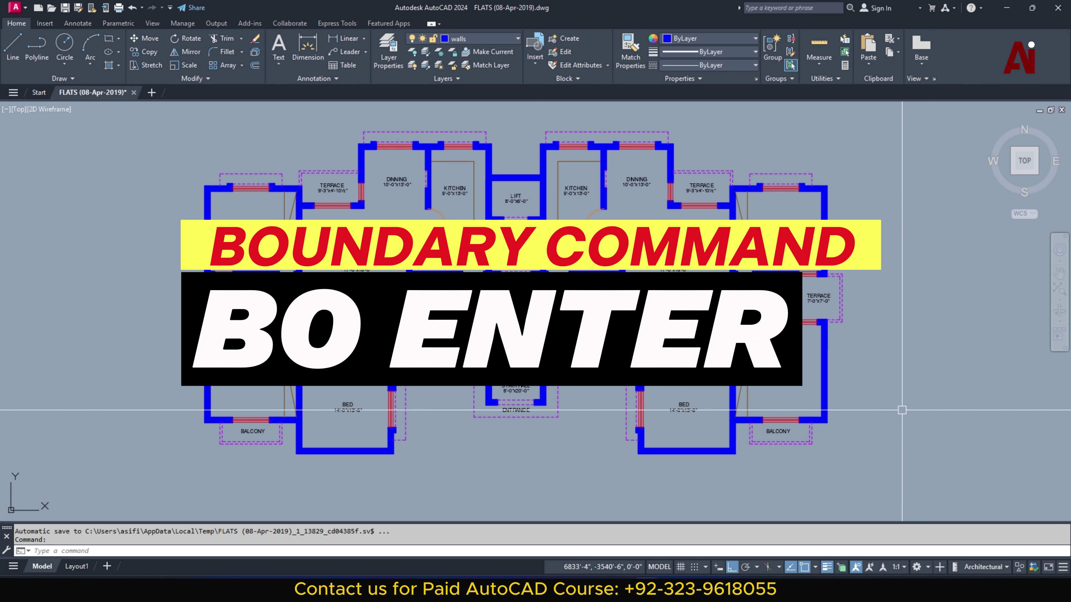
Step: Start a line outline in the empty space east of the floor plan with a horizontal edge about 15'-6" long
middle_drag(899, 412, 588, 432)
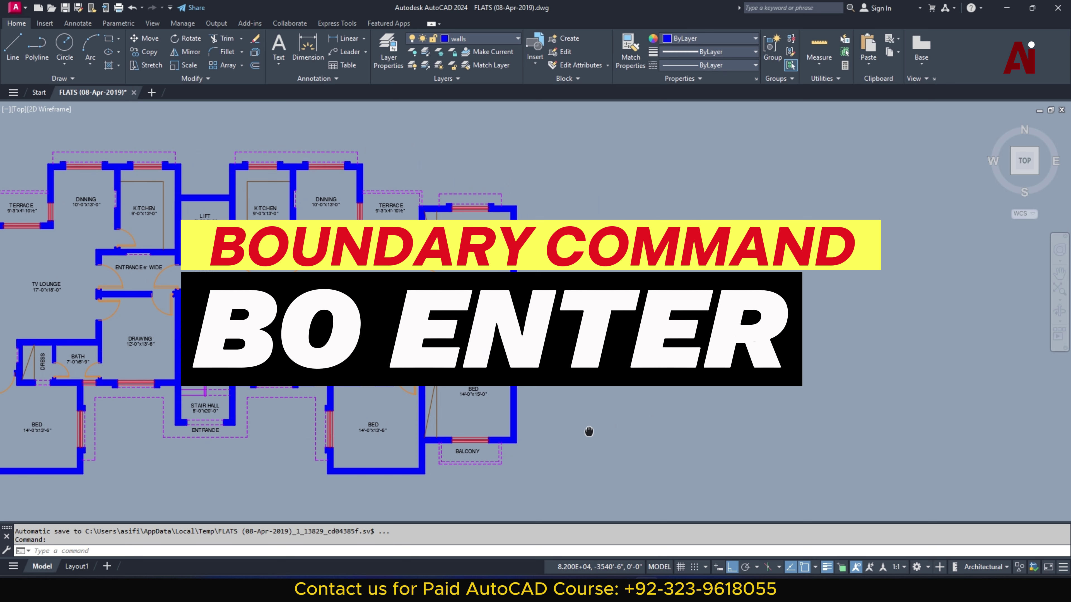
middle_drag(605, 387, 556, 402)
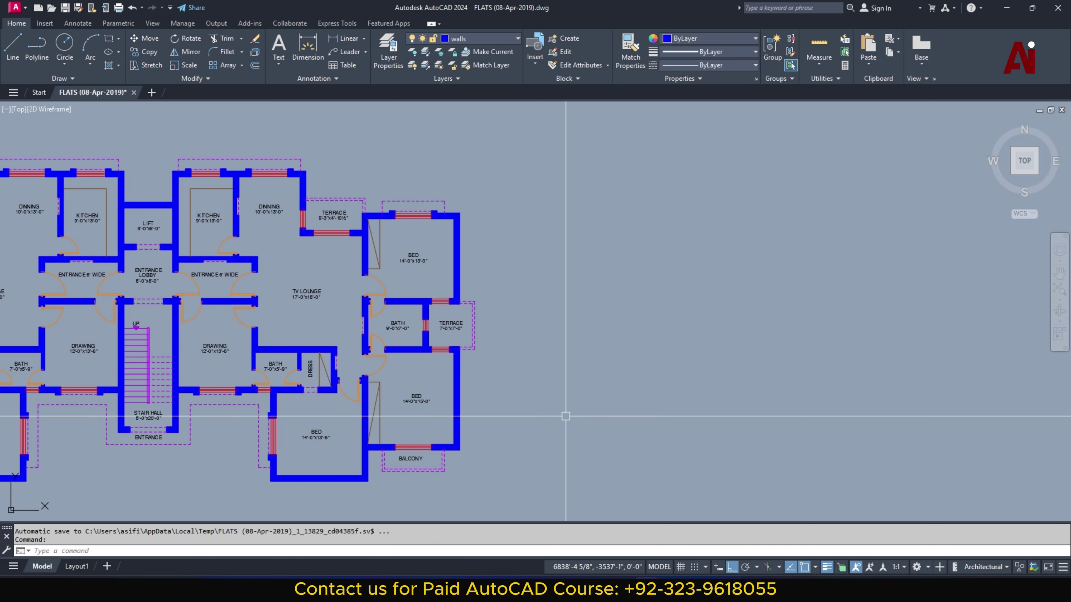
text(l)
key(Return)
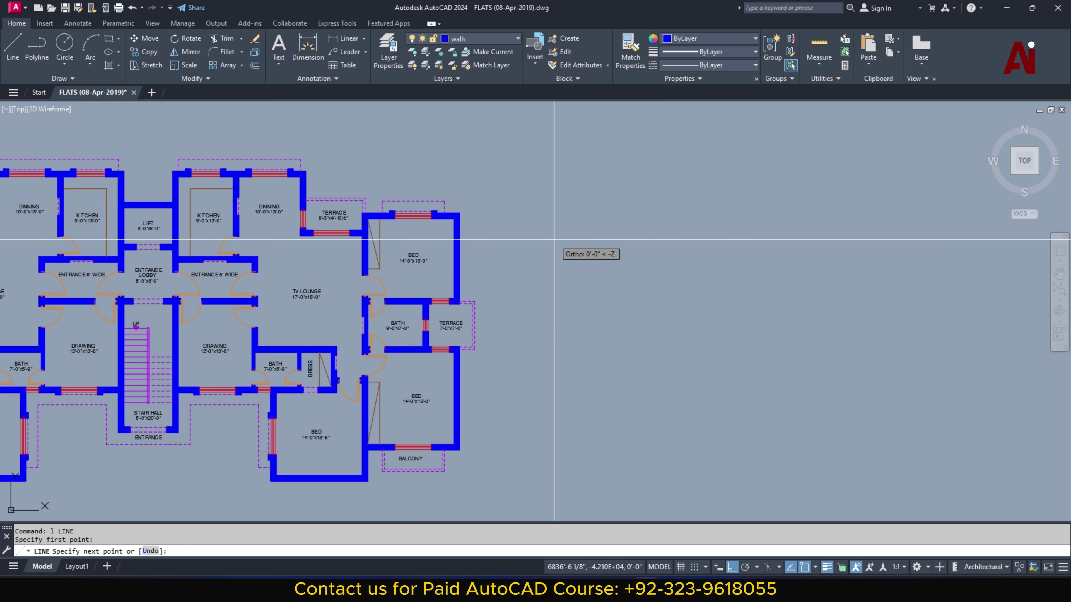
click(555, 241)
scroll(640, 257, up, 4)
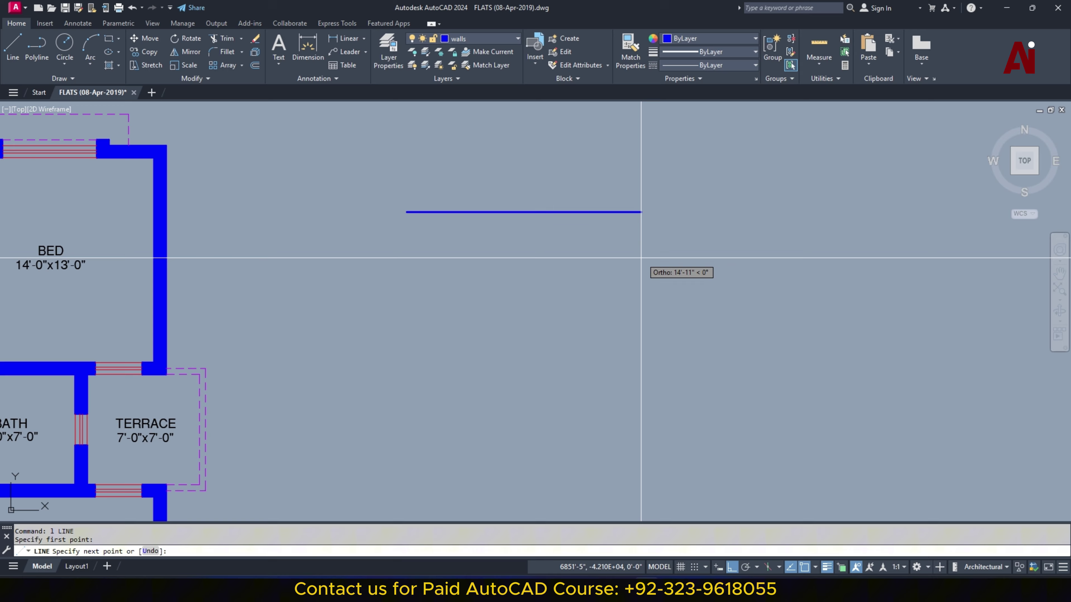
click(650, 232)
Step: Turn Ortho off and add six freehand edges that close the outline into an irregular seven-sided shape
key(F8)
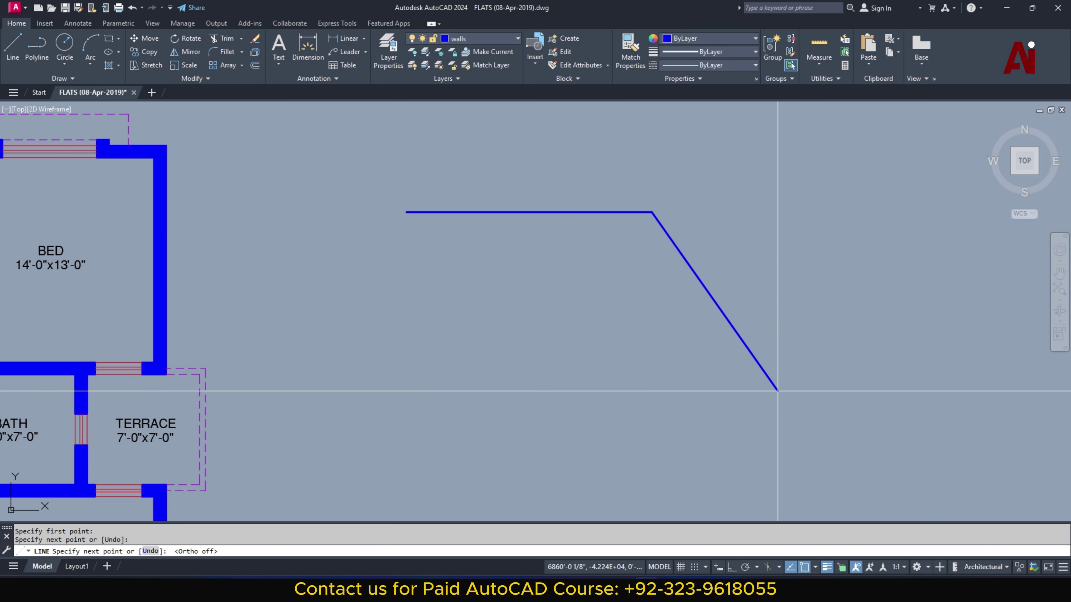
scroll(748, 342, down, 3)
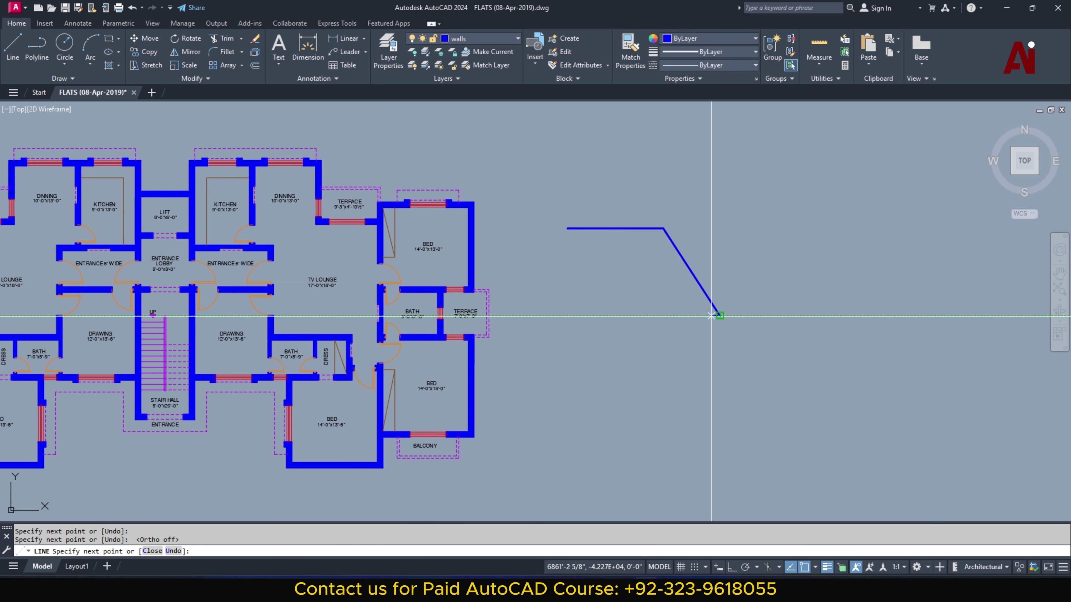
click(720, 316)
click(652, 408)
click(608, 325)
click(555, 371)
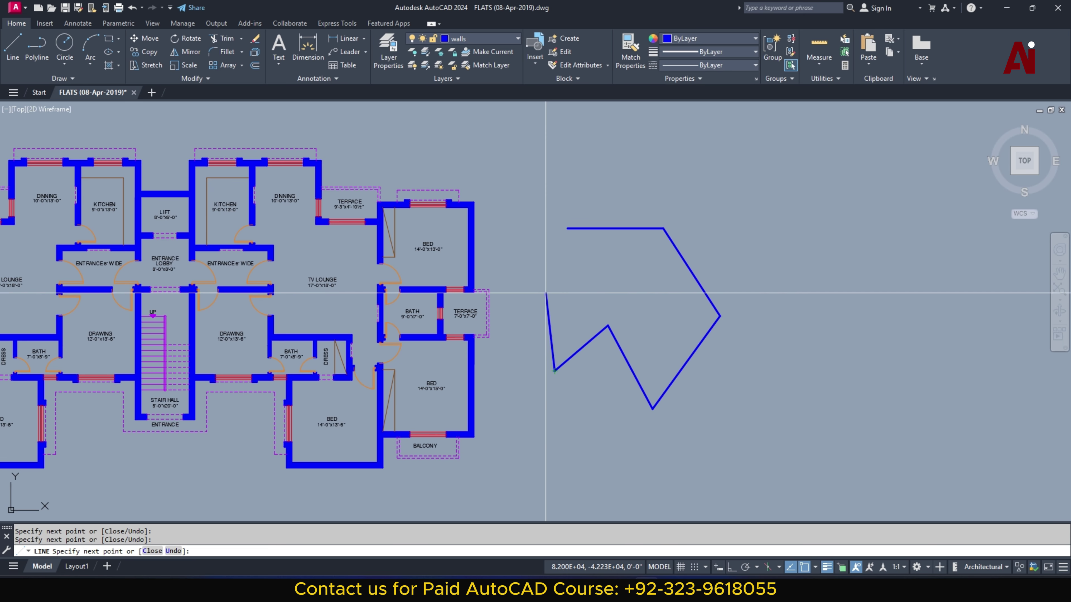
click(513, 258)
click(568, 229)
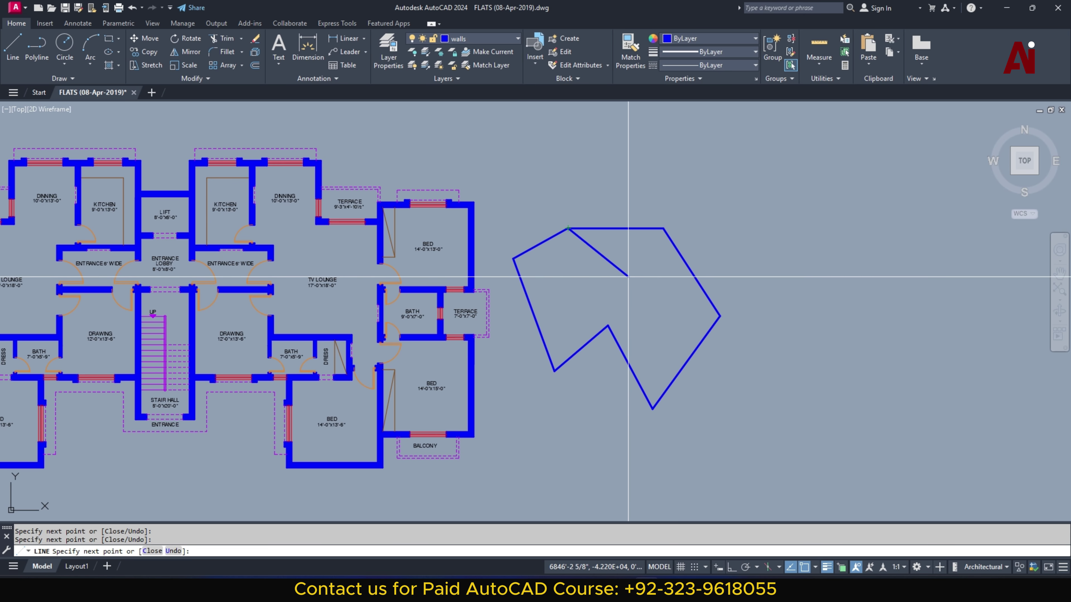
key(Return)
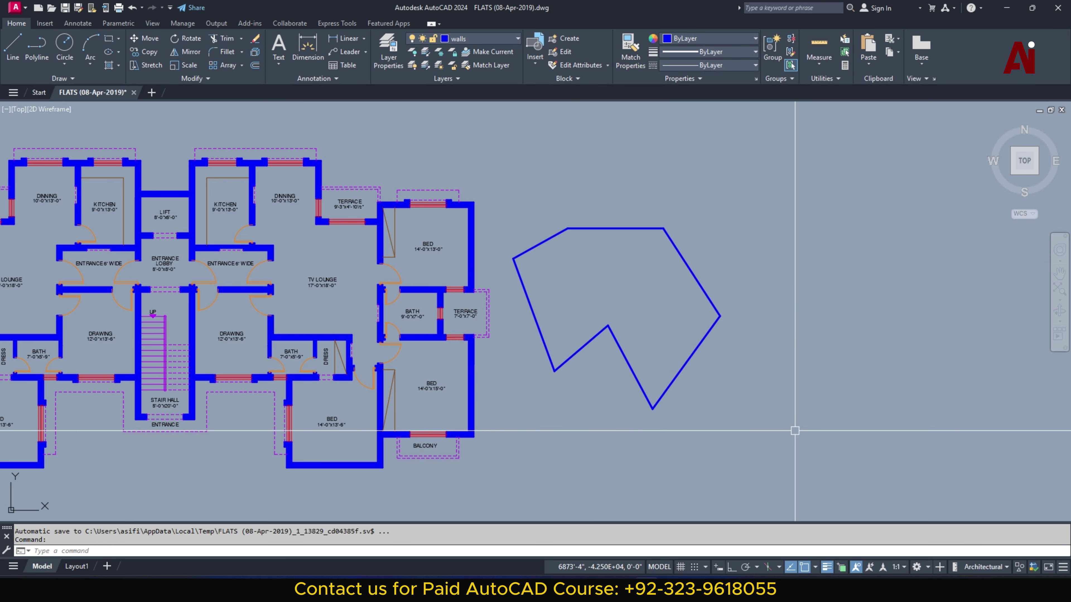
Step: Select the sloping upper-east edge of the seven-sided outline to check whether it is a separate line, and clear the selection
middle_drag(746, 437, 756, 437)
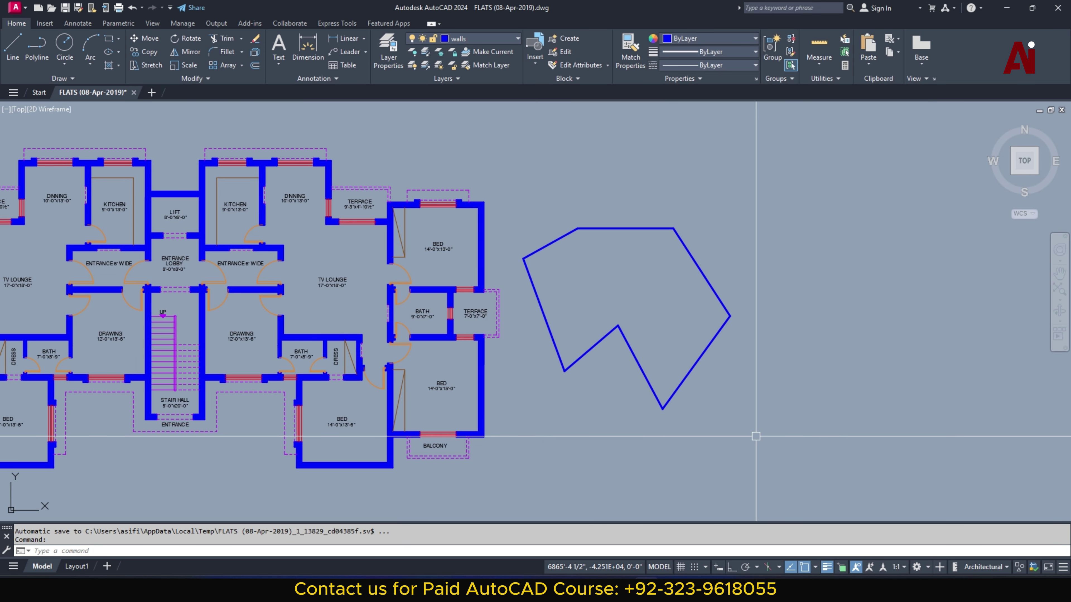
click(700, 270)
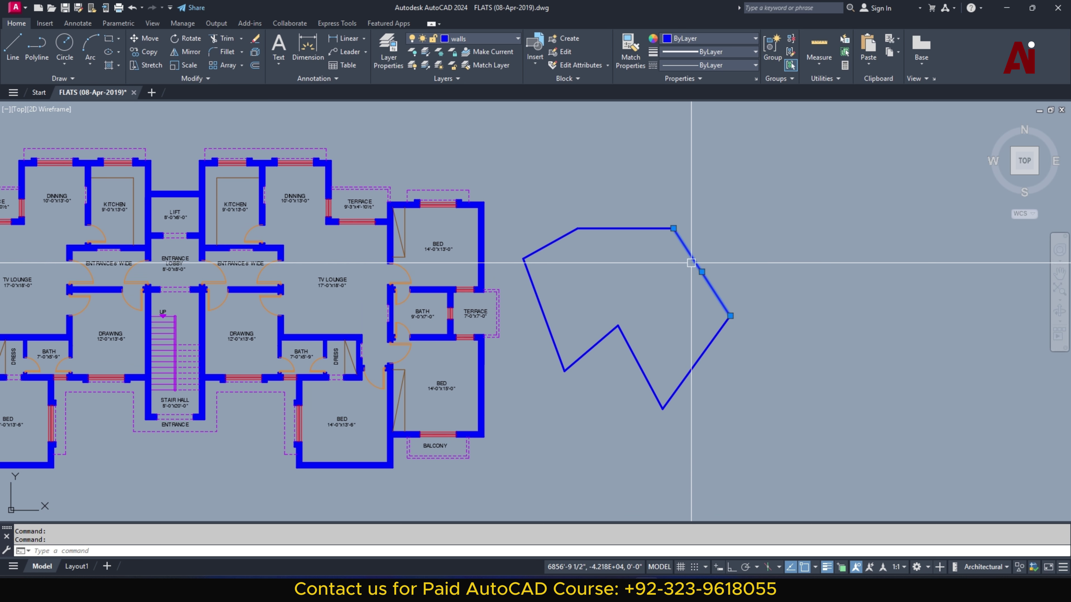
key(Escape)
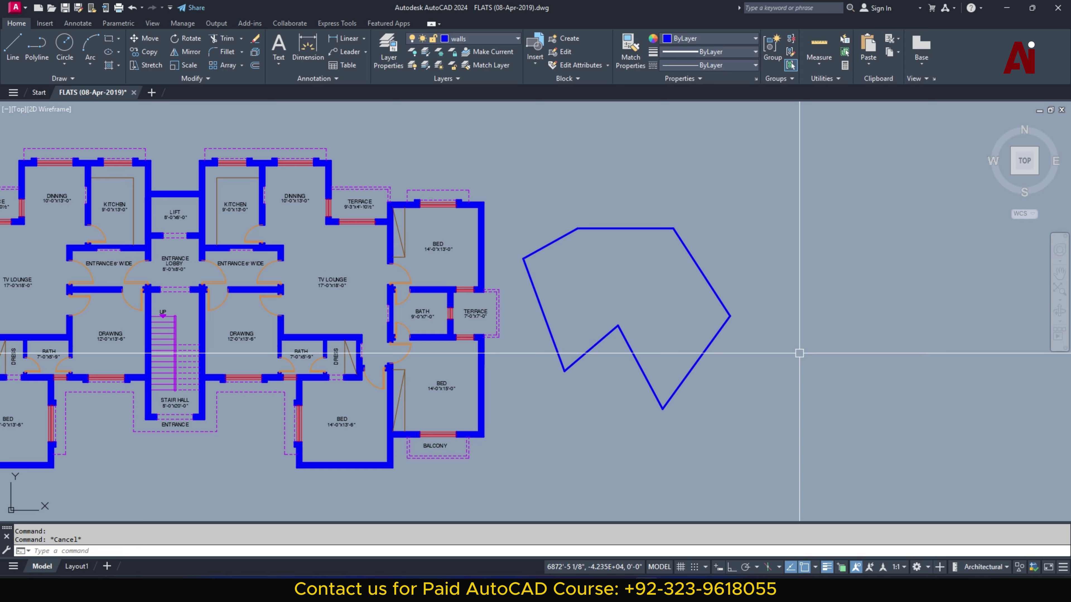
Step: Create a polyline boundary from a point picked inside the seven-sided outline, with island detection on
text(bo)
key(Return)
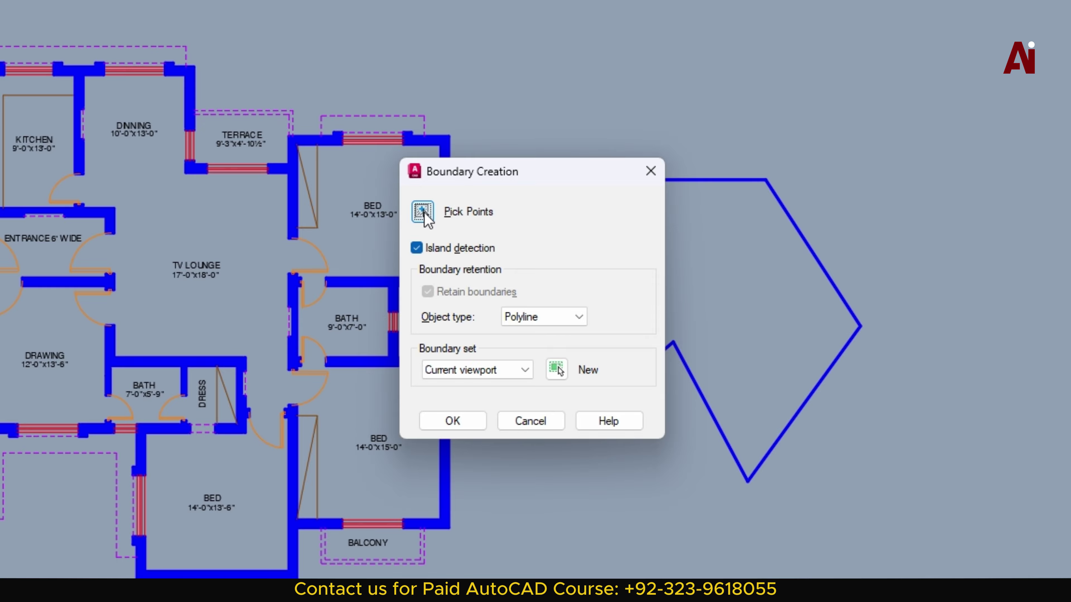
click(423, 211)
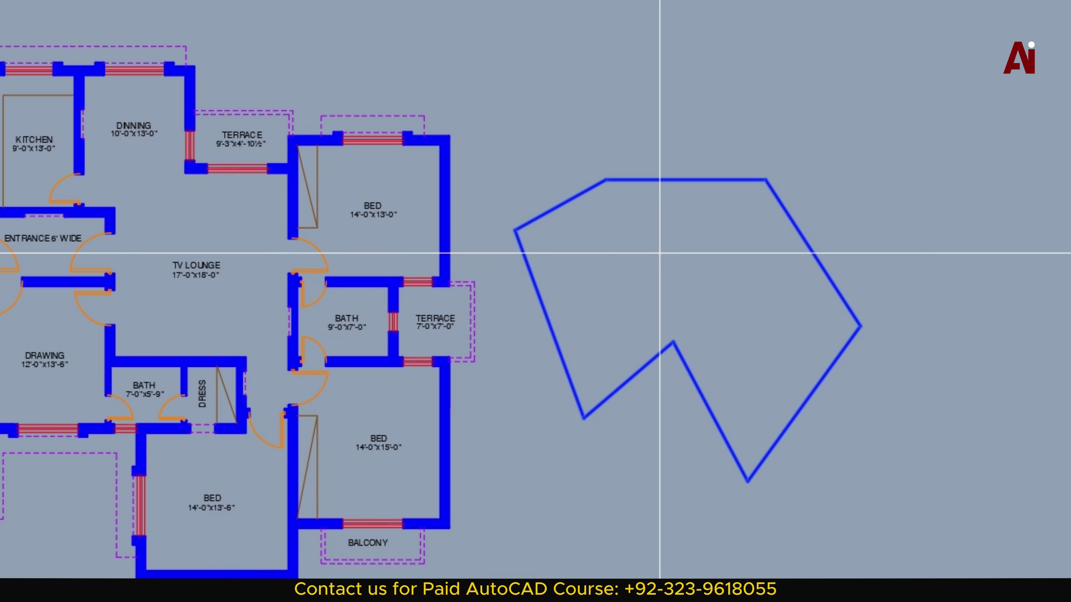
key(Return)
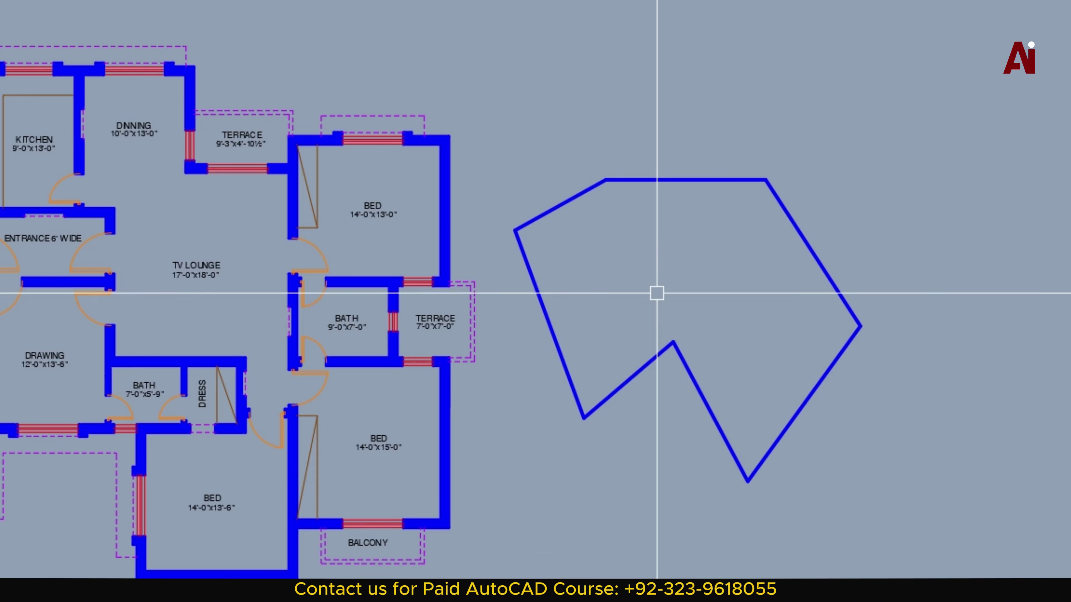
Step: Select the seven-sided outline by its top edge to check whether it is one joined polyline, and clear the selection
click(669, 179)
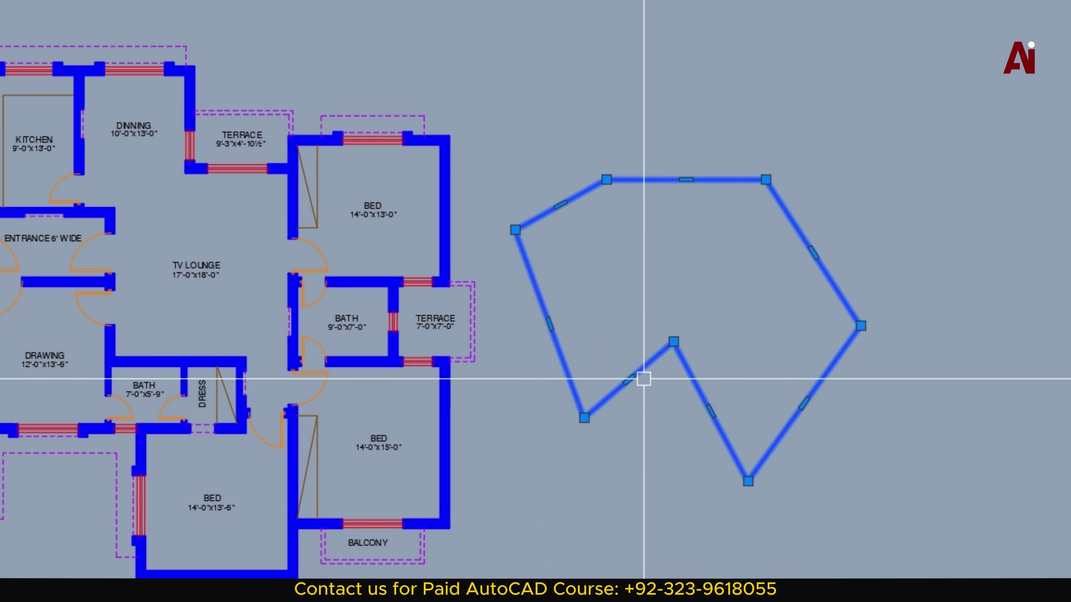
key(Escape)
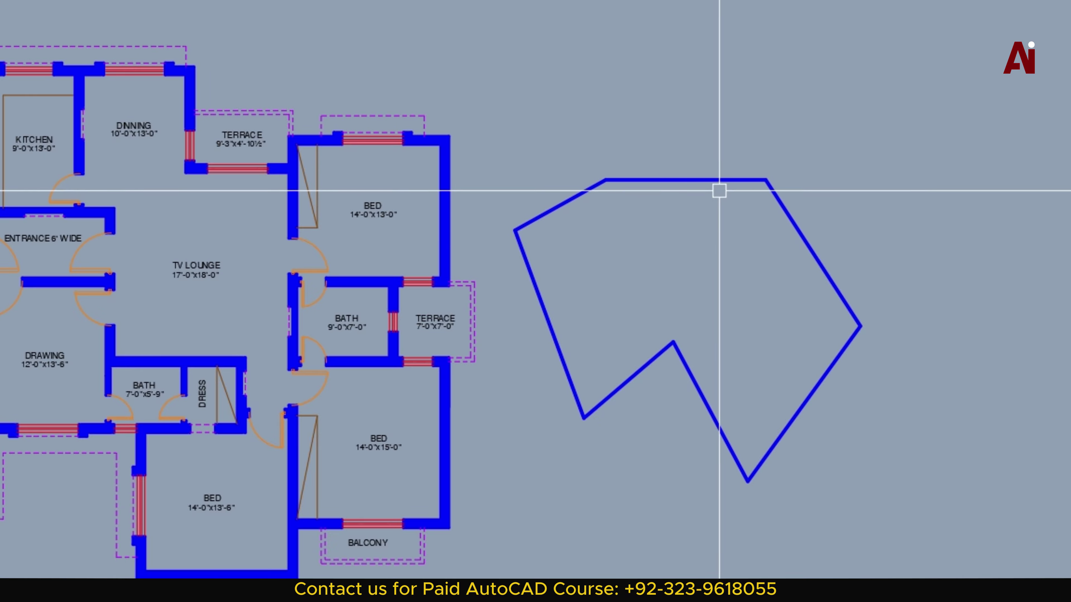
click(724, 180)
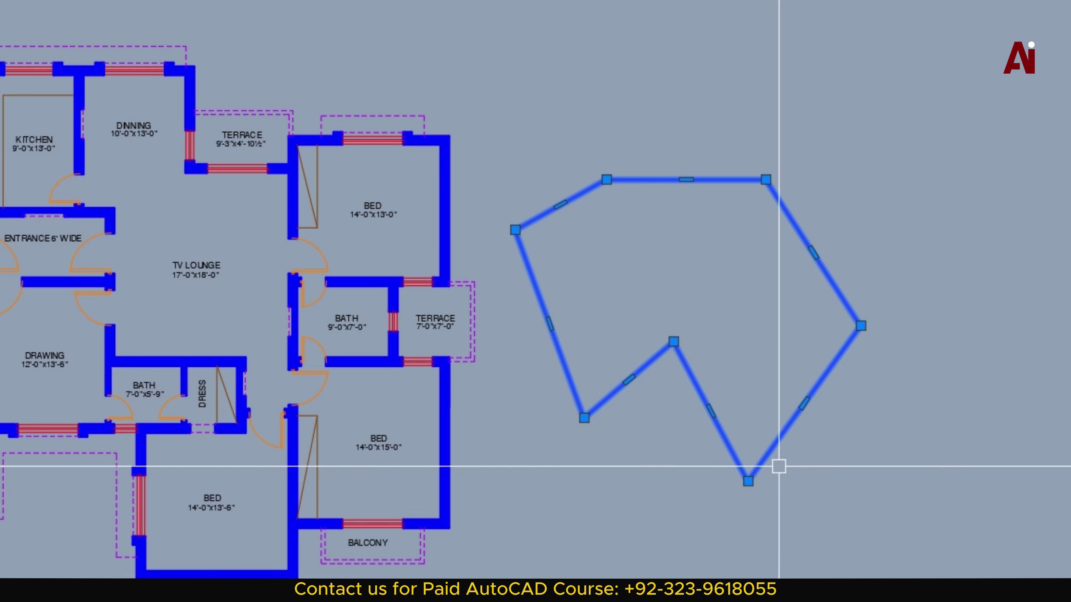
key(Escape)
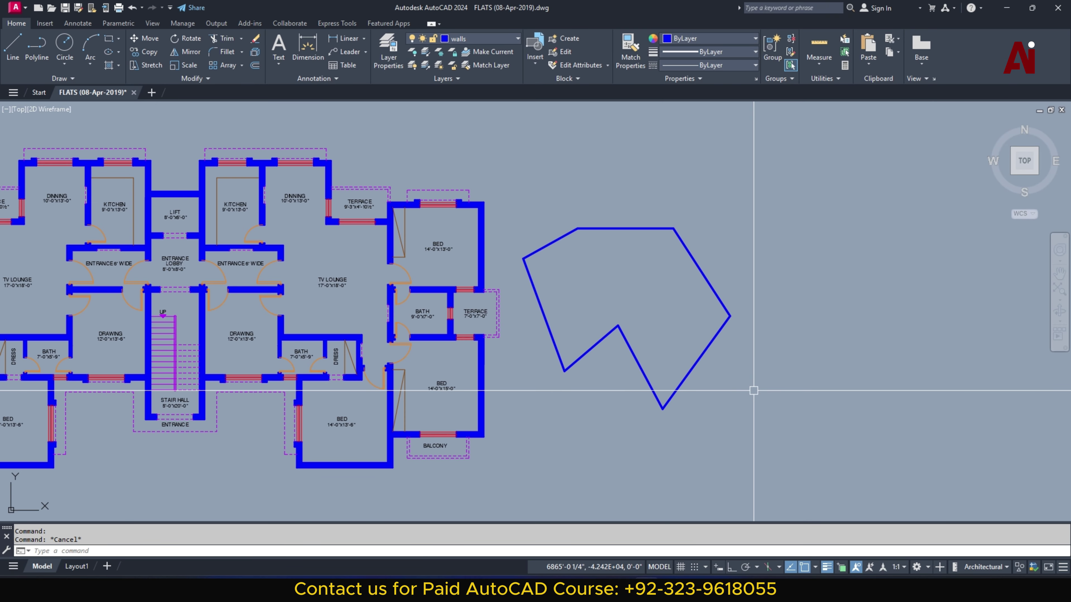
Step: List the properties of the boundary polyline, examine its area in square inches and square feet, and close the listing
click(708, 345)
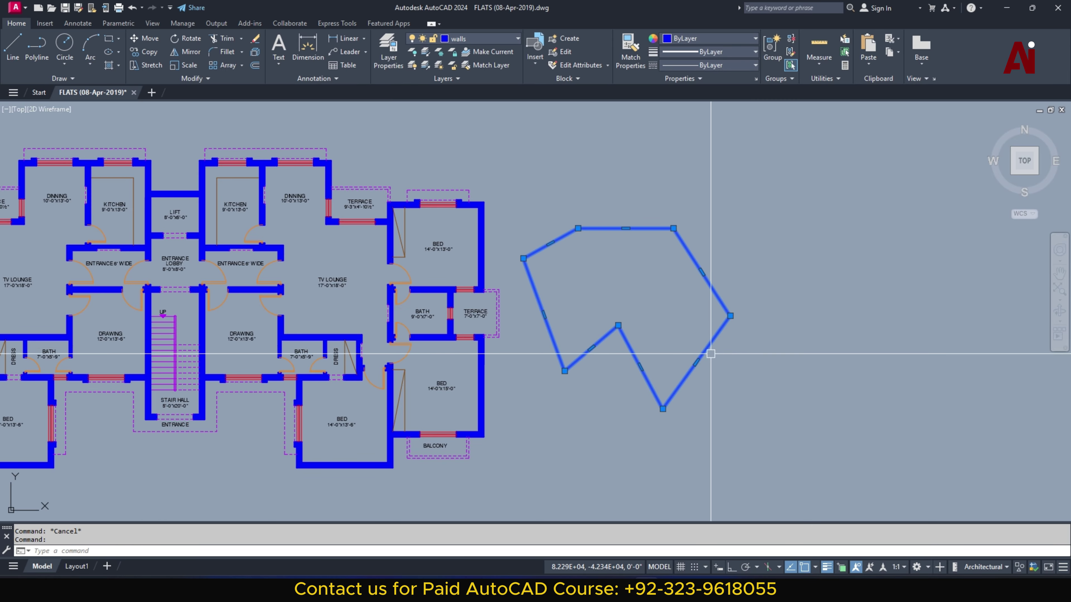
text(li)
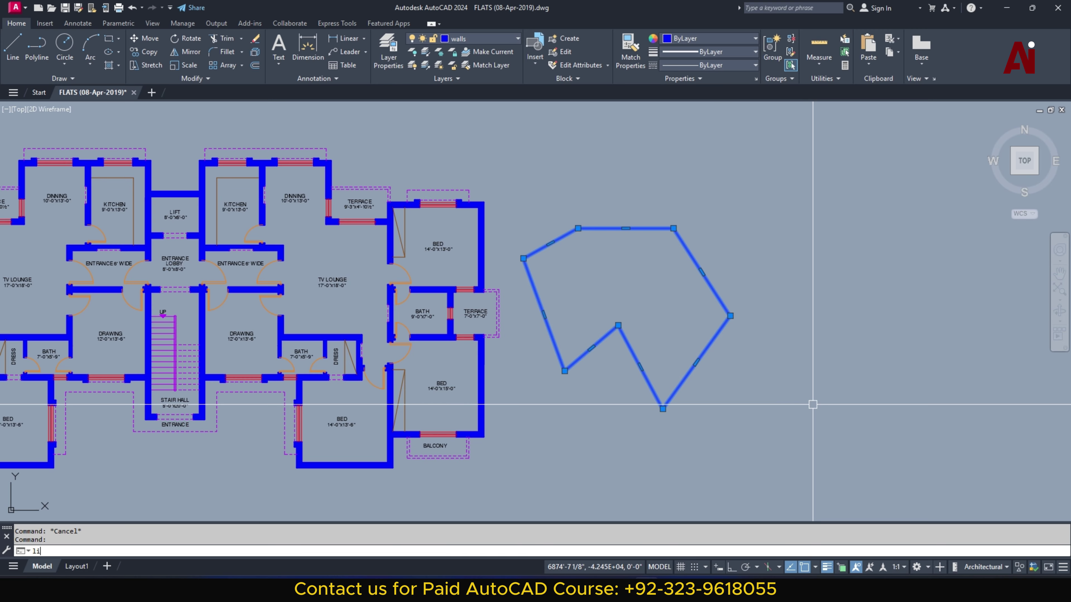
key(Return)
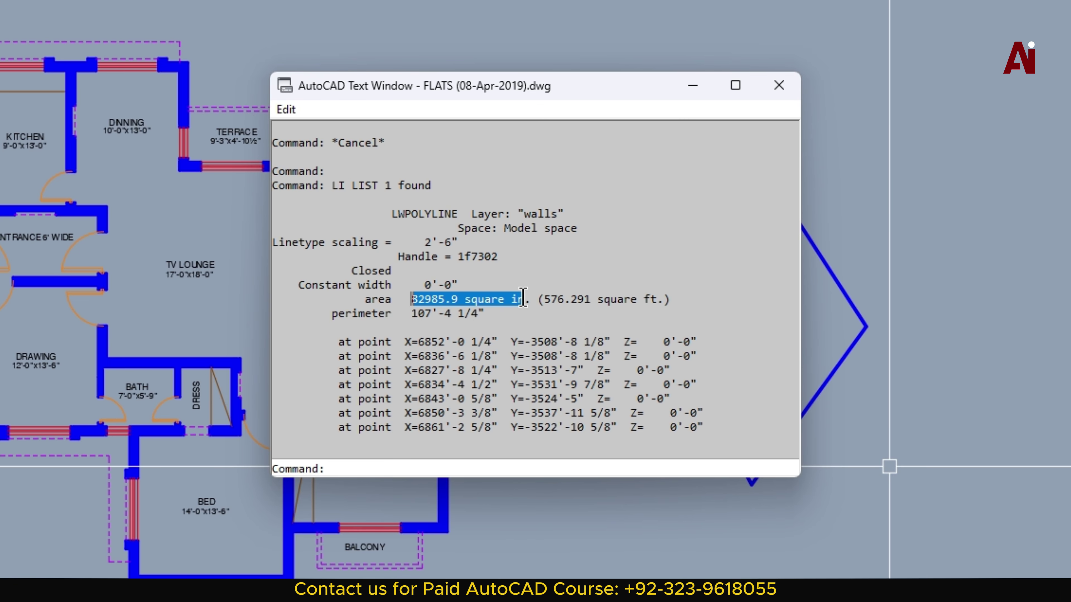
click(512, 298)
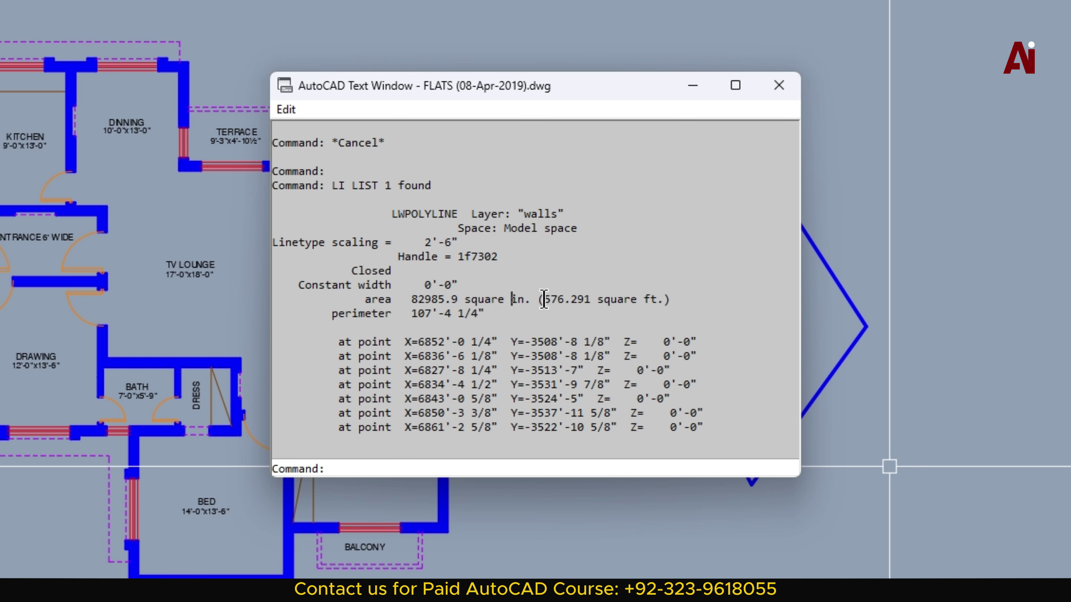
drag(539, 299, 634, 301)
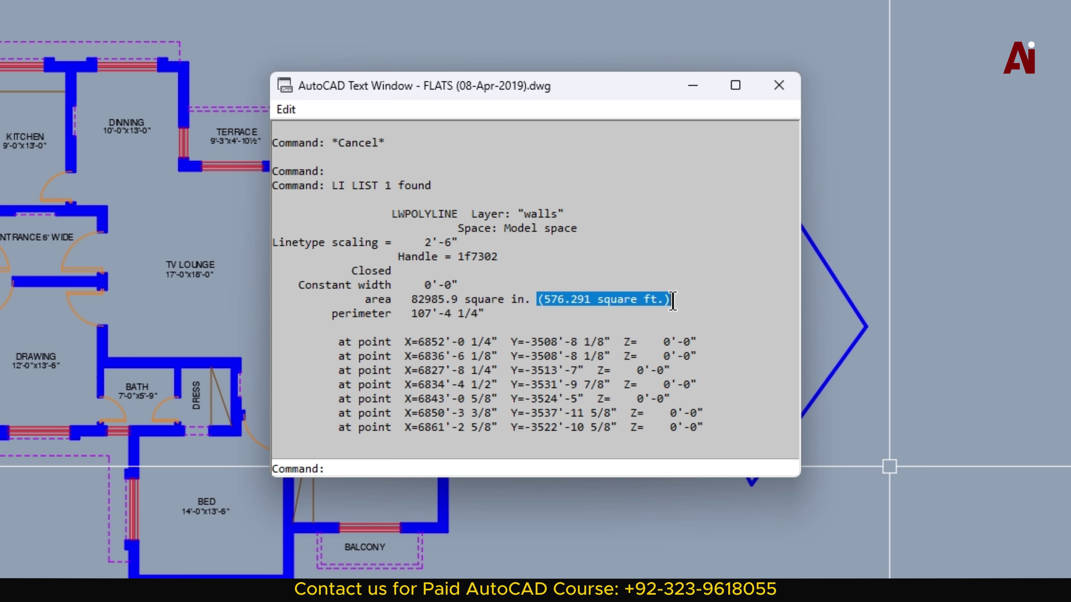
click(557, 299)
click(579, 314)
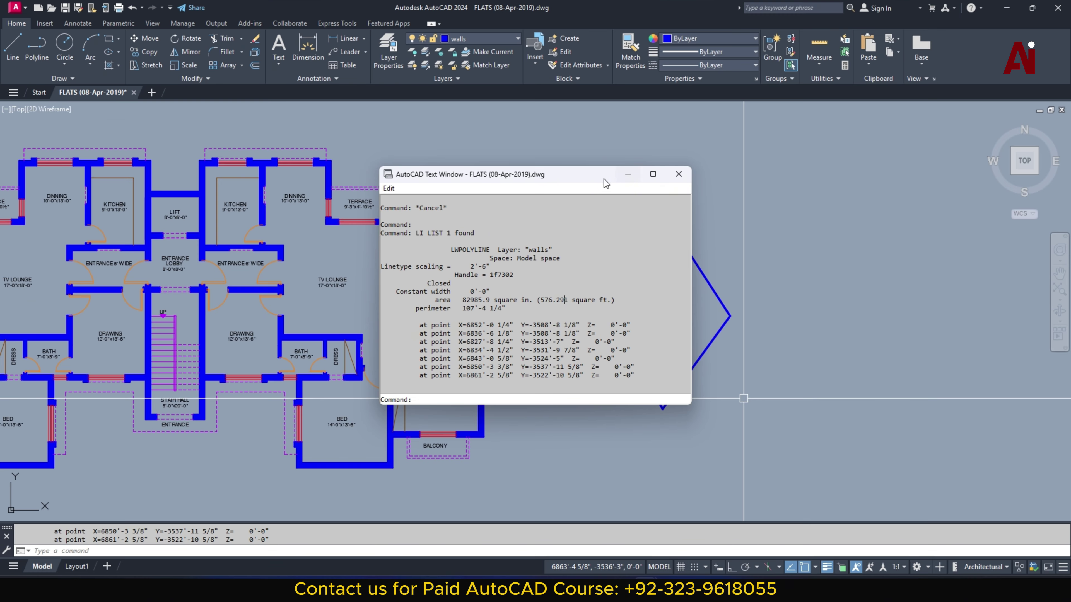
drag(605, 183, 425, 182)
click(495, 174)
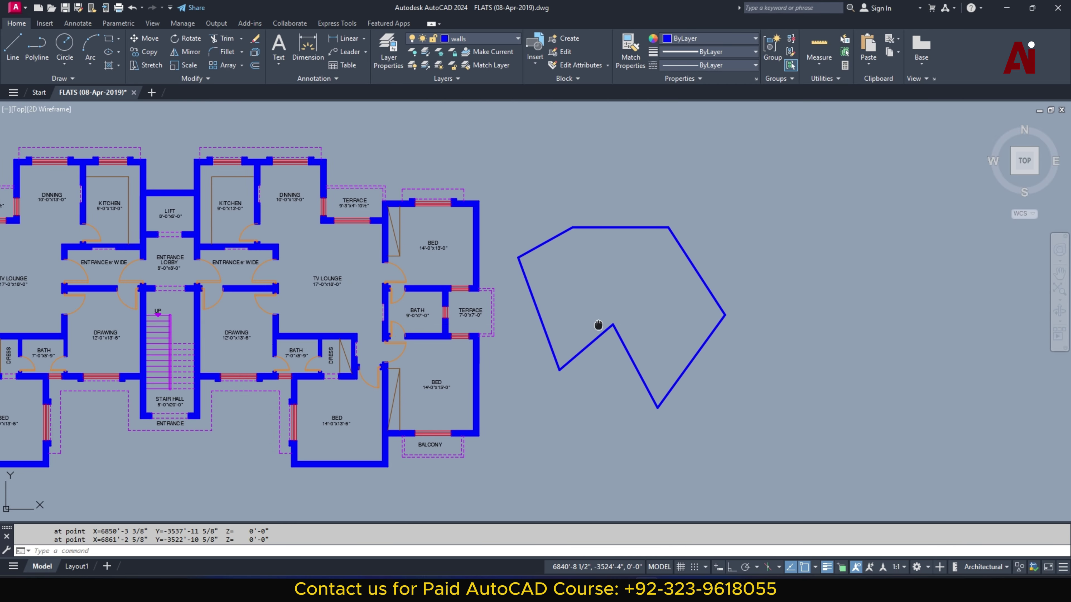
Step: Start a line rectangle east of the seven-sided outline with Ortho on, drawing its top edge 10' long
middle_drag(598, 328, 424, 295)
text(1)
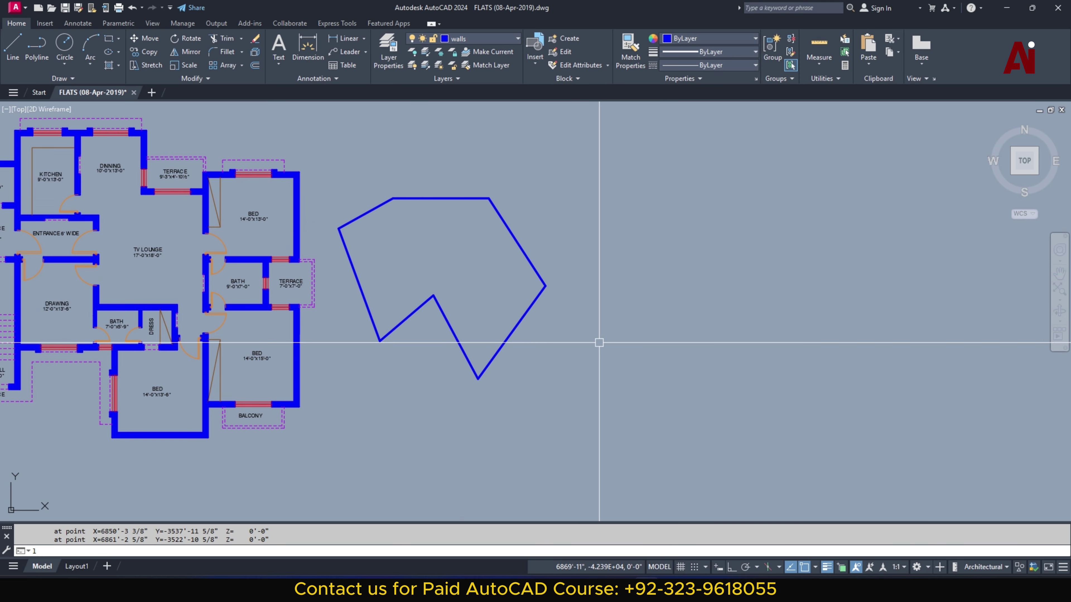
key(Return)
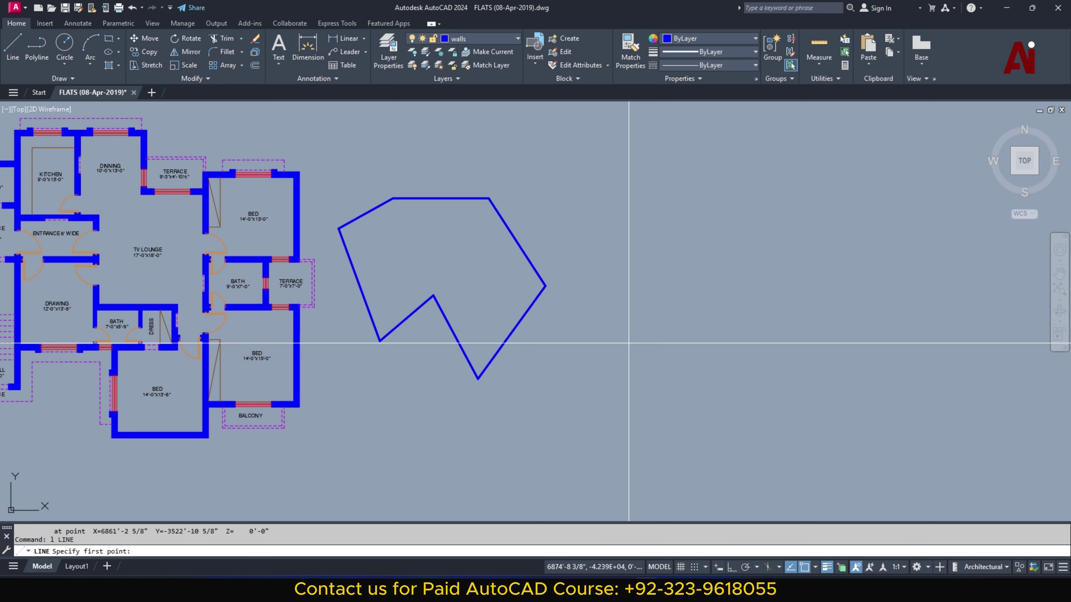
middle_drag(590, 344, 465, 345)
click(508, 273)
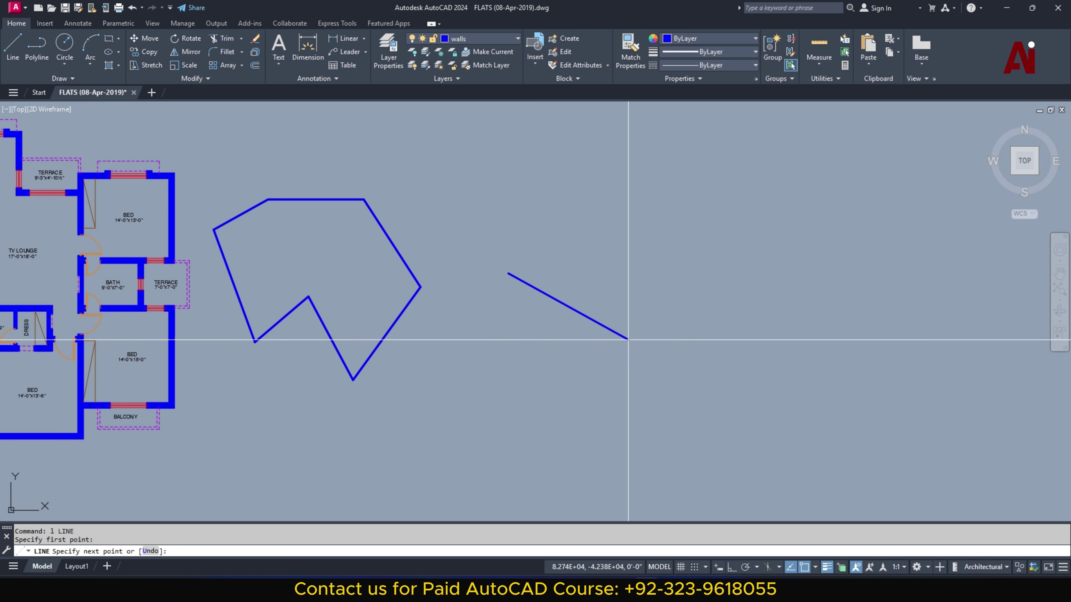
key(F8)
text(10')
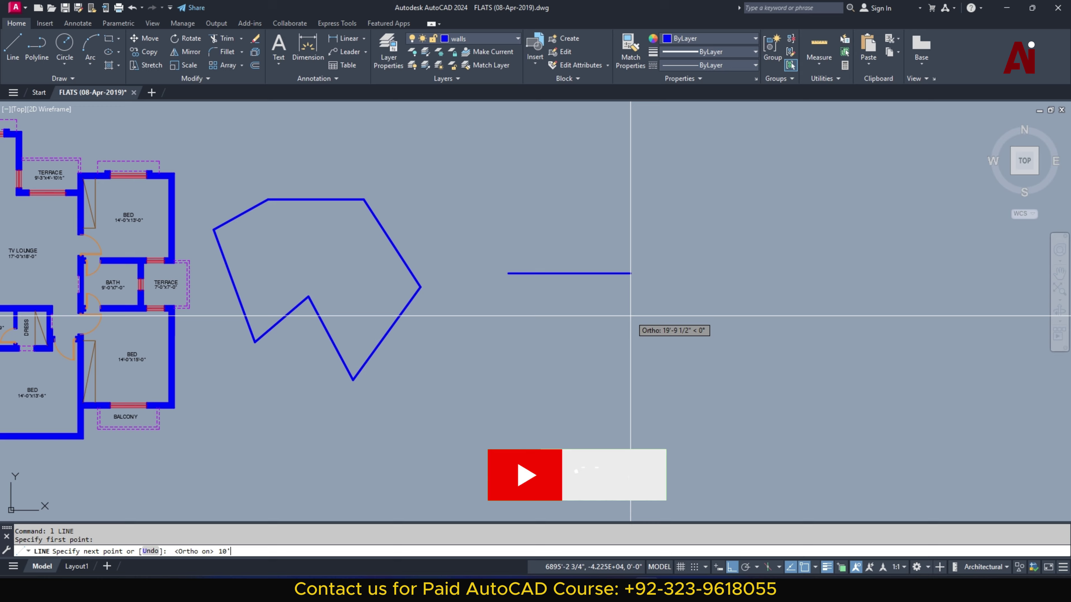
key(Return)
Step: Complete the rectangle with a 5' edge downward, a 10' edge back to the west, and a closing segment
scroll(566, 335, up, 2)
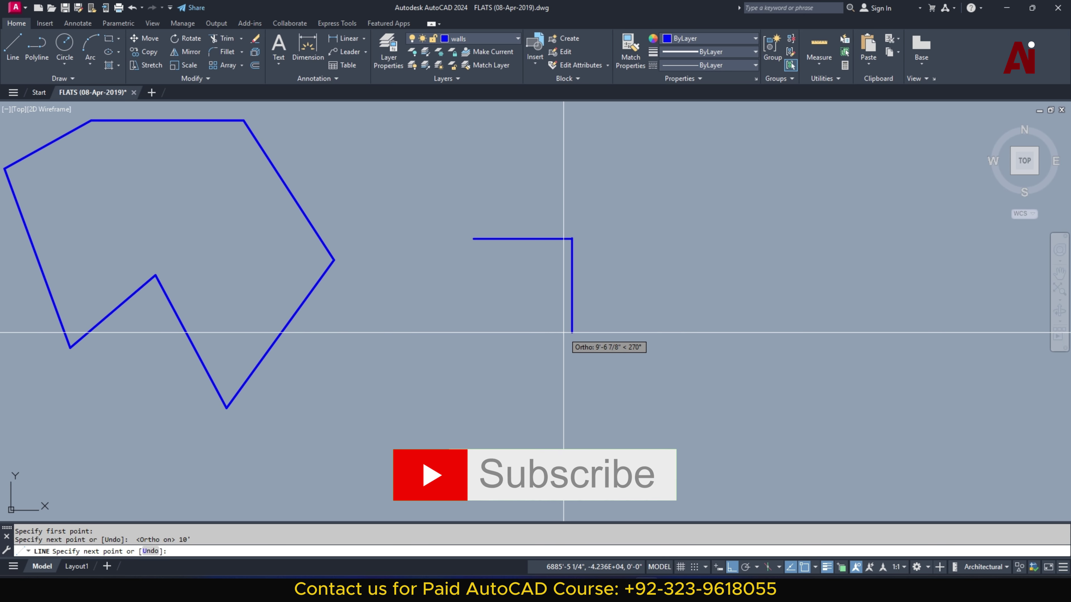
text(5')
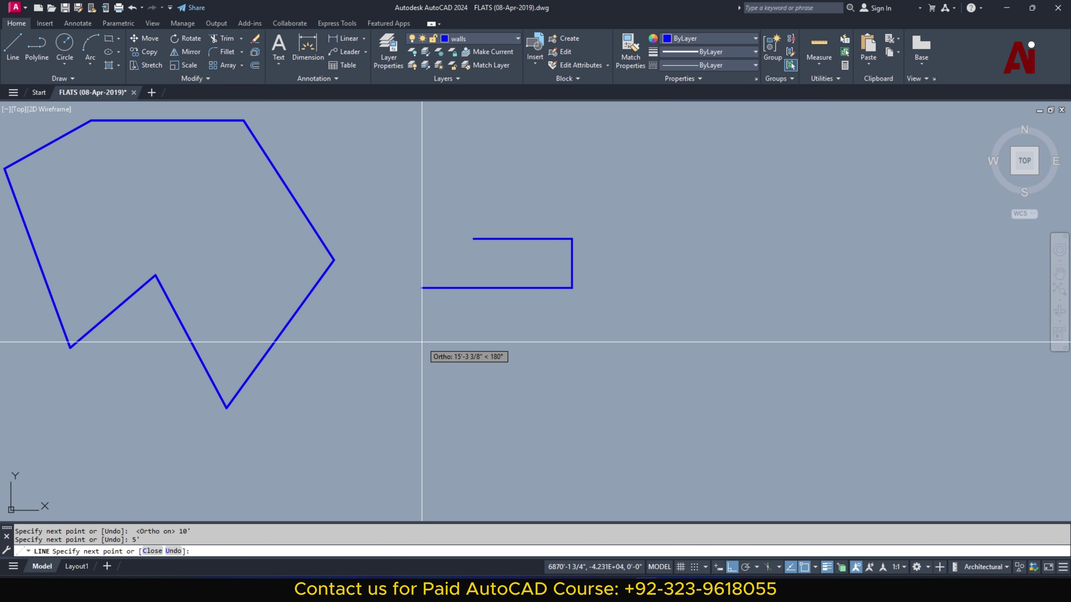
key(Return)
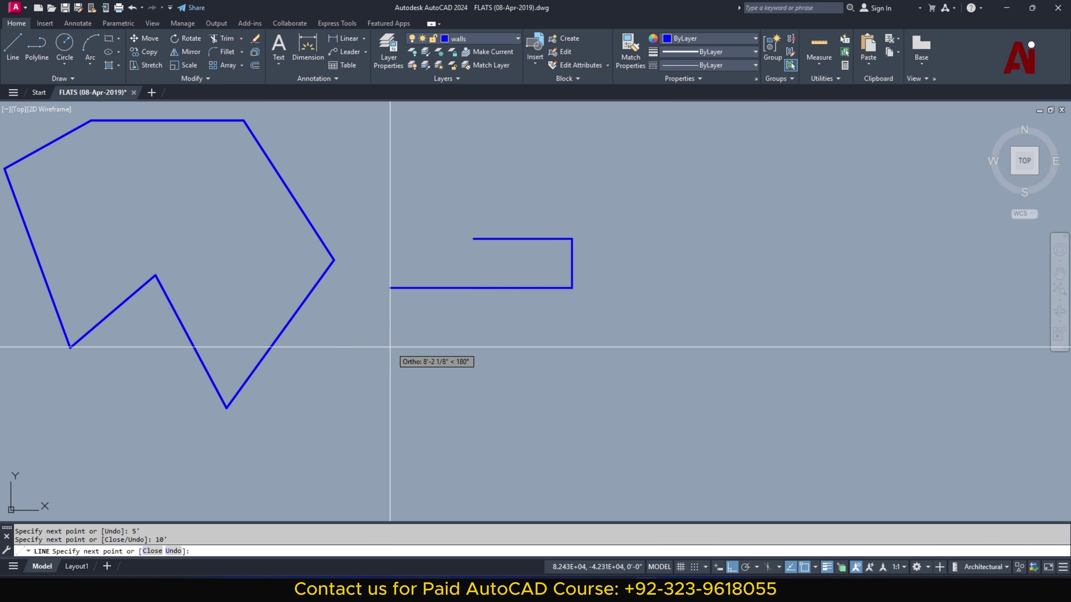
text(c)
key(Return)
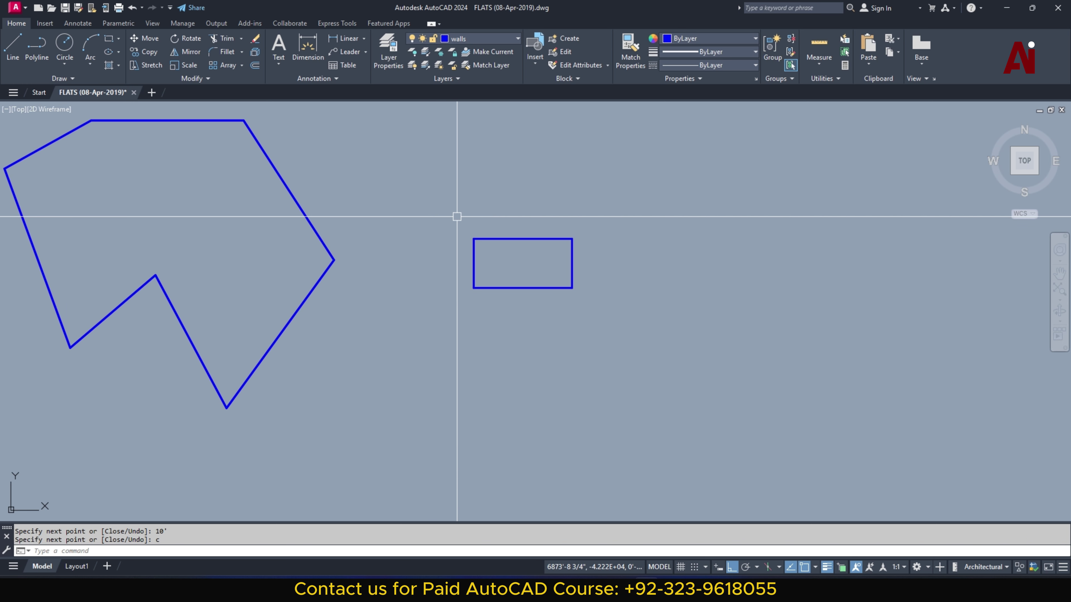
middle_drag(588, 359, 579, 381)
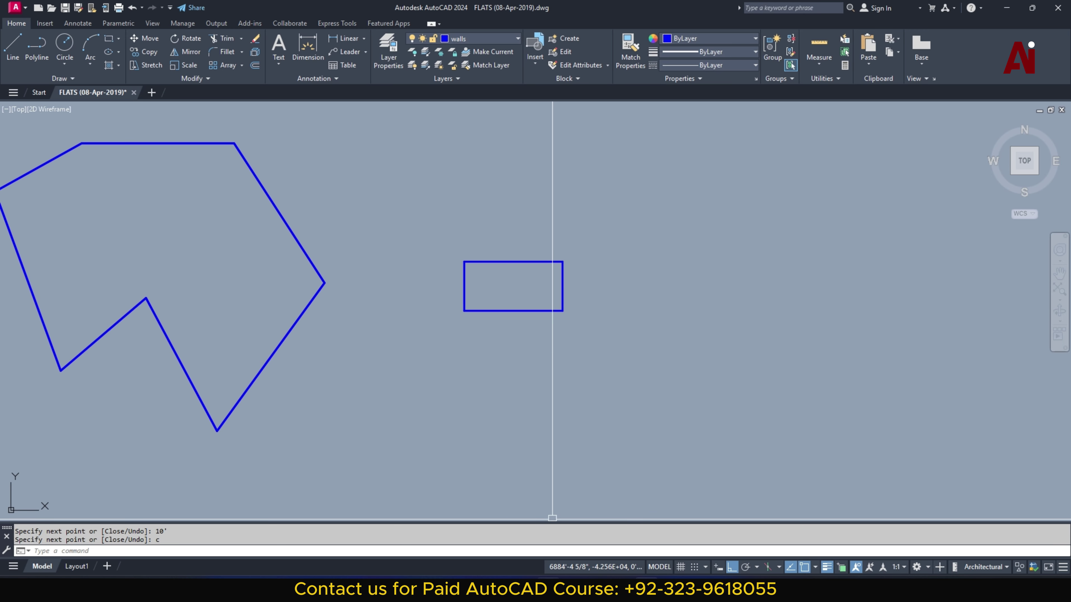
Step: Switch to the Calculator, multiply 10 by 5 to check the rectangle's expected area, and close the Calculator
click(548, 590)
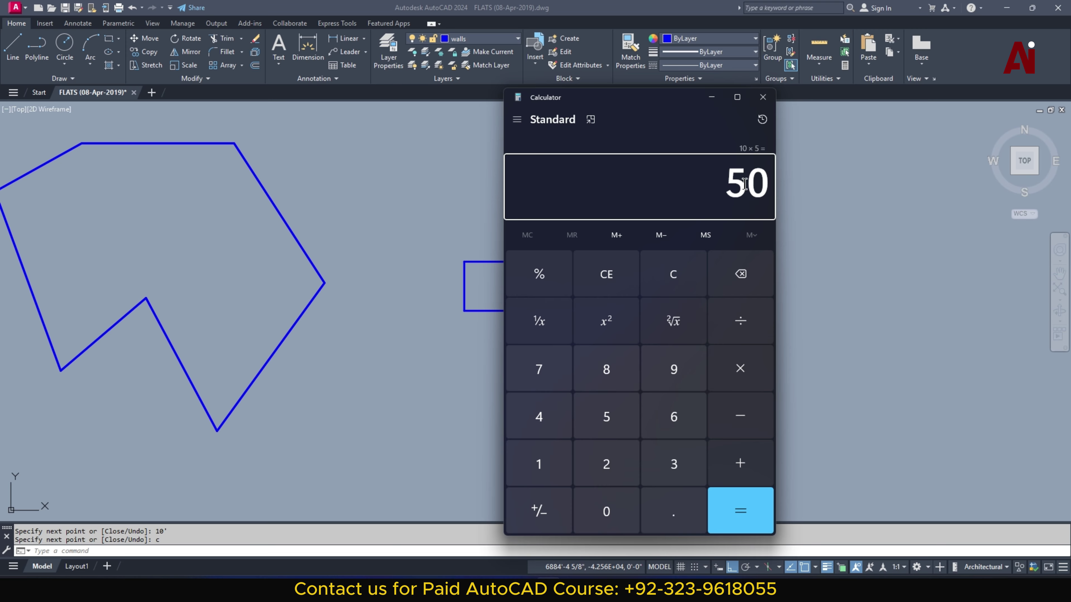
click(763, 99)
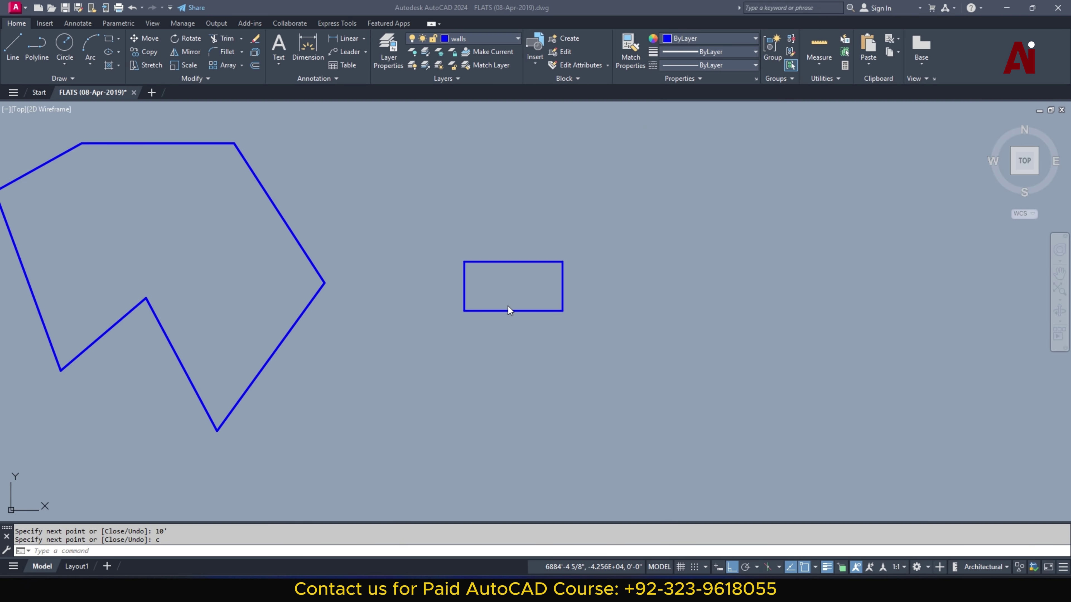
Step: Create a boundary polyline from the small 10' by 5' rectangle by picking a point inside it
middle_drag(496, 282, 459, 289)
text(bo)
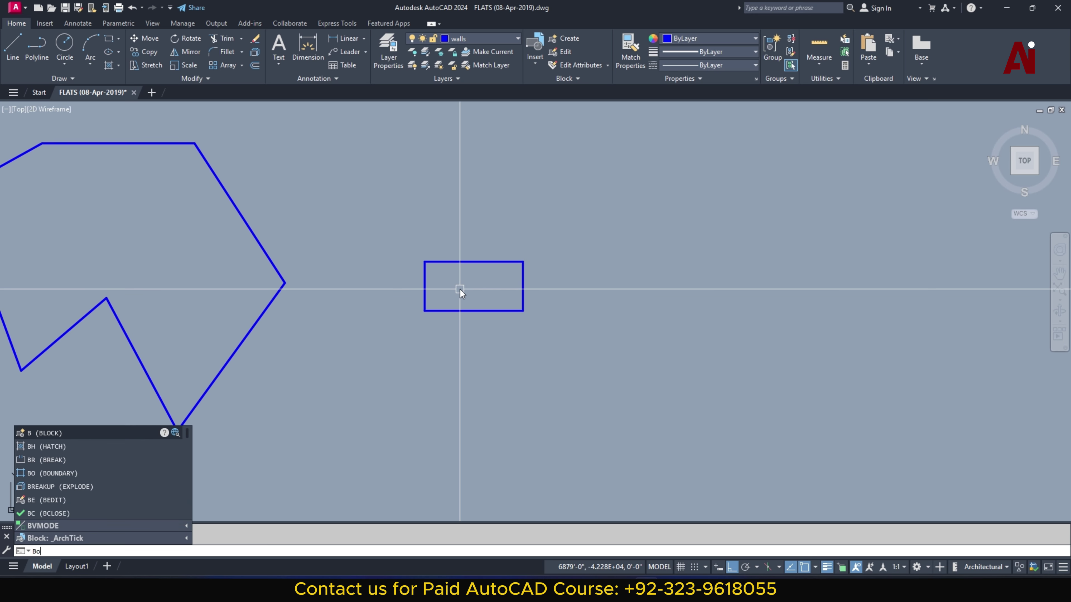
key(Return)
click(468, 248)
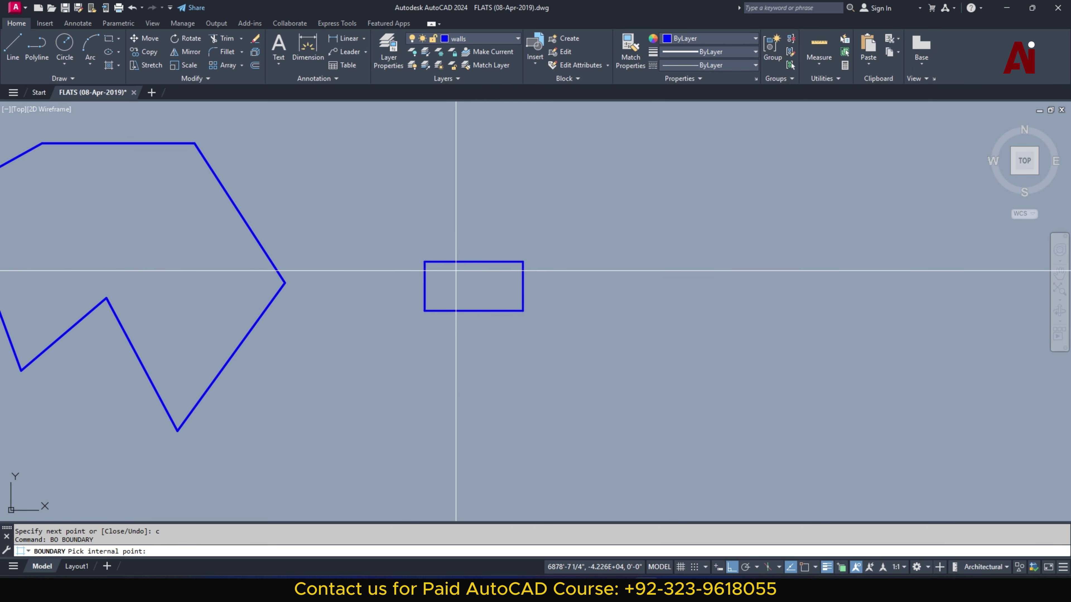
click(464, 266)
key(Return)
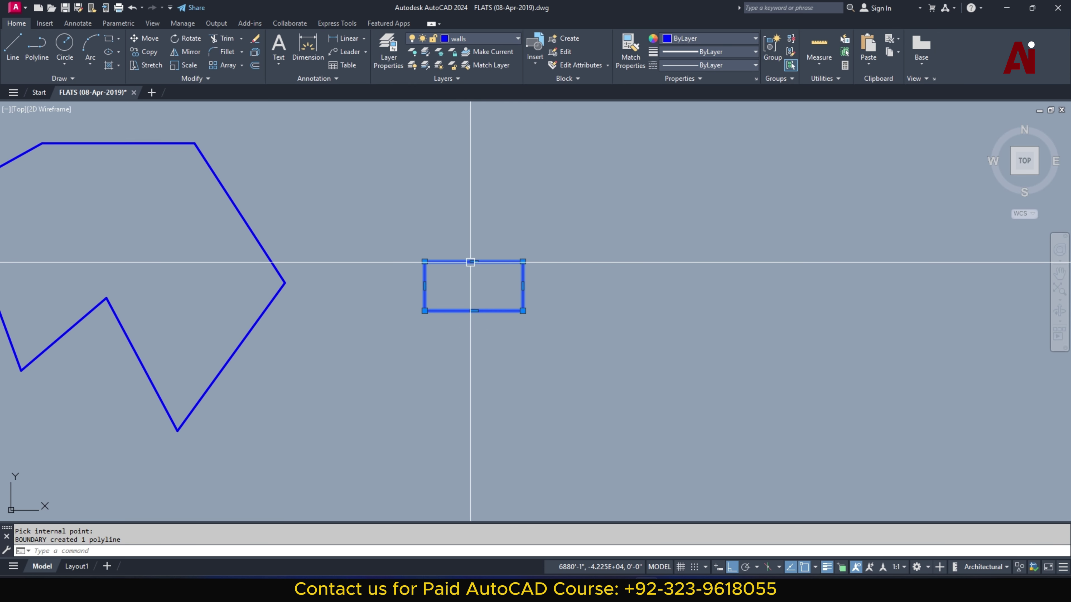
Step: List the properties of the rectangle's boundary polyline, examine its area in square feet, and close the listing
click(468, 261)
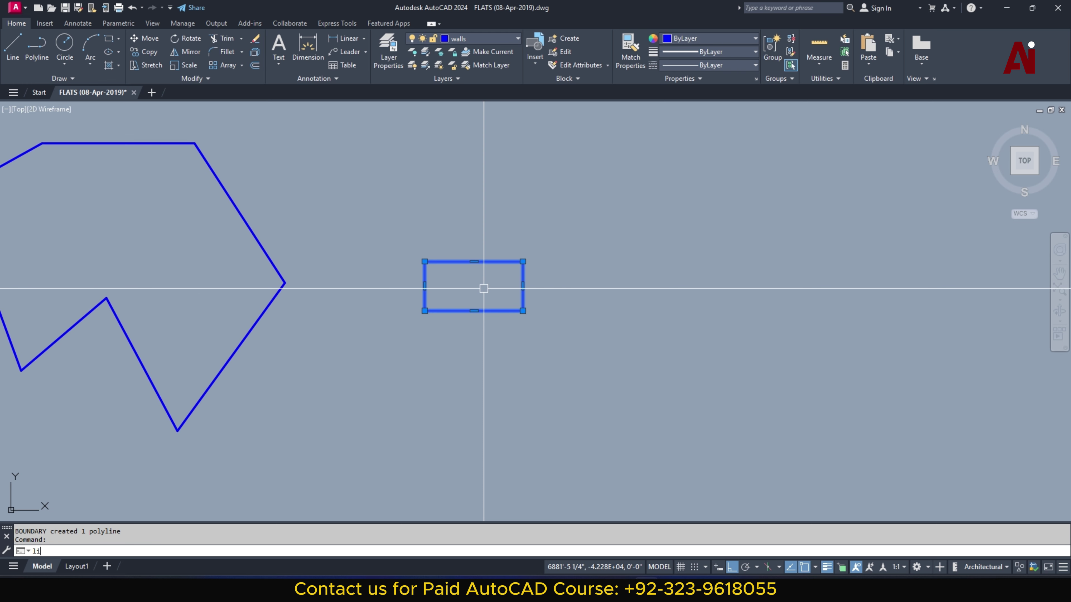
key(Return)
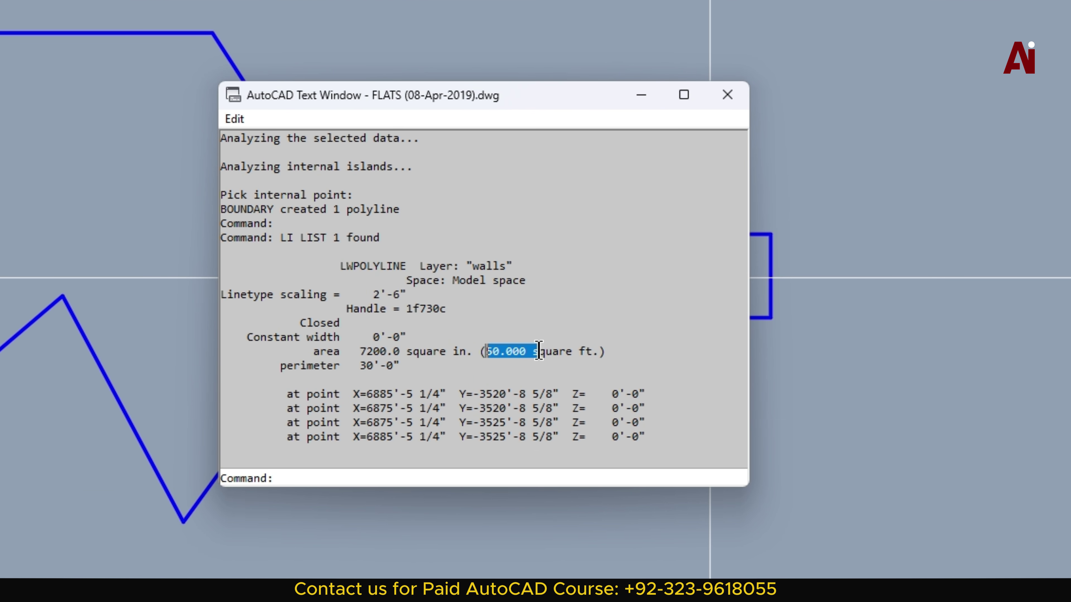
click(658, 243)
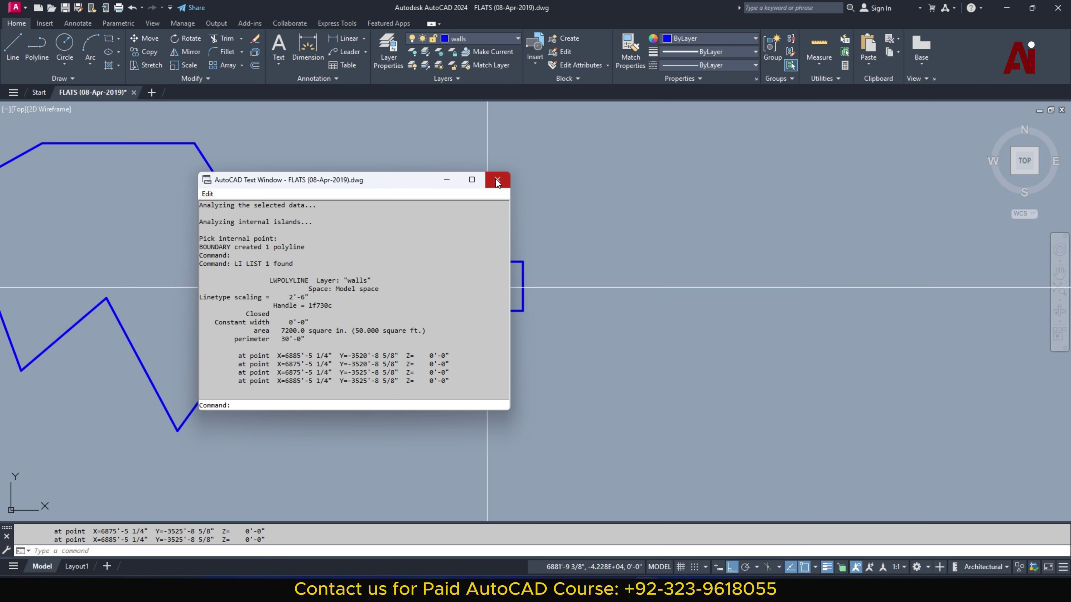
click(728, 95)
Step: Erase the small rectangle's lines together with its boundary polyline, leaving the seven-sided outline
middle_drag(400, 169, 547, 170)
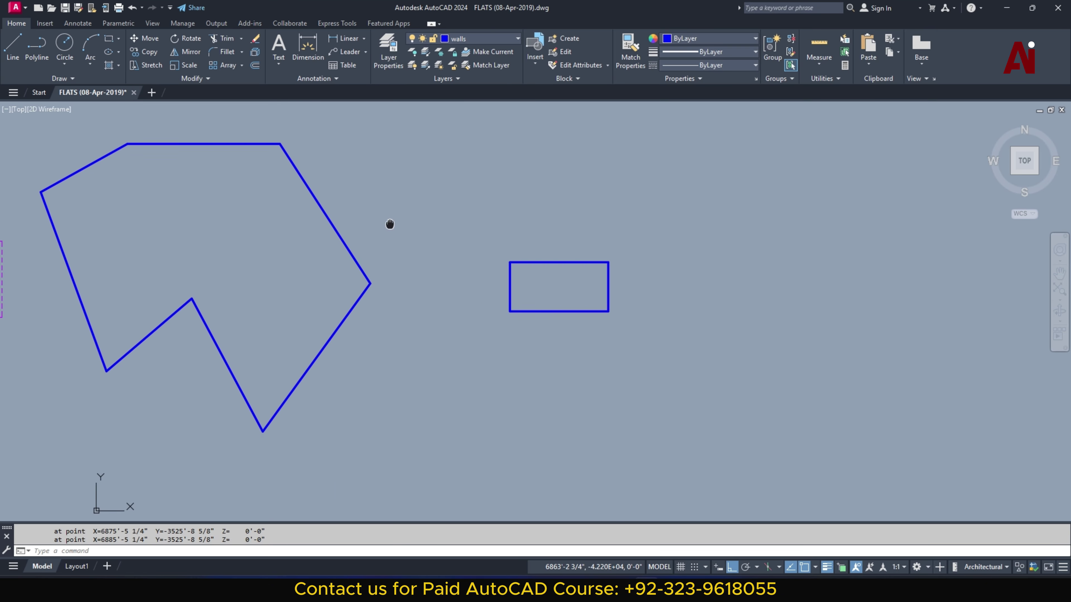
scroll(298, 283, down, 4)
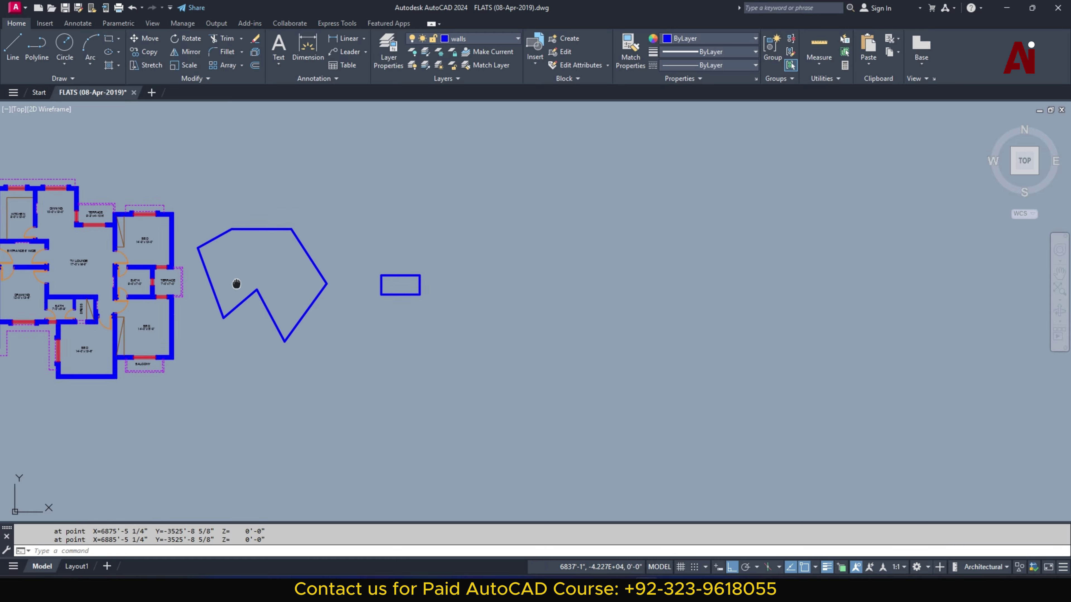
middle_drag(237, 284, 512, 264)
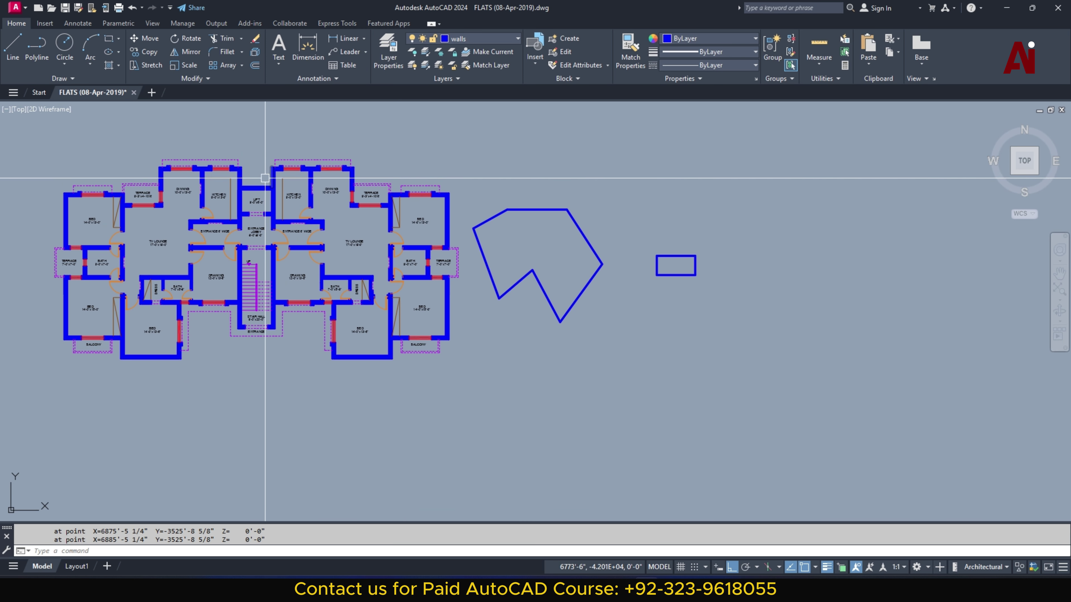
middle_drag(479, 370, 414, 382)
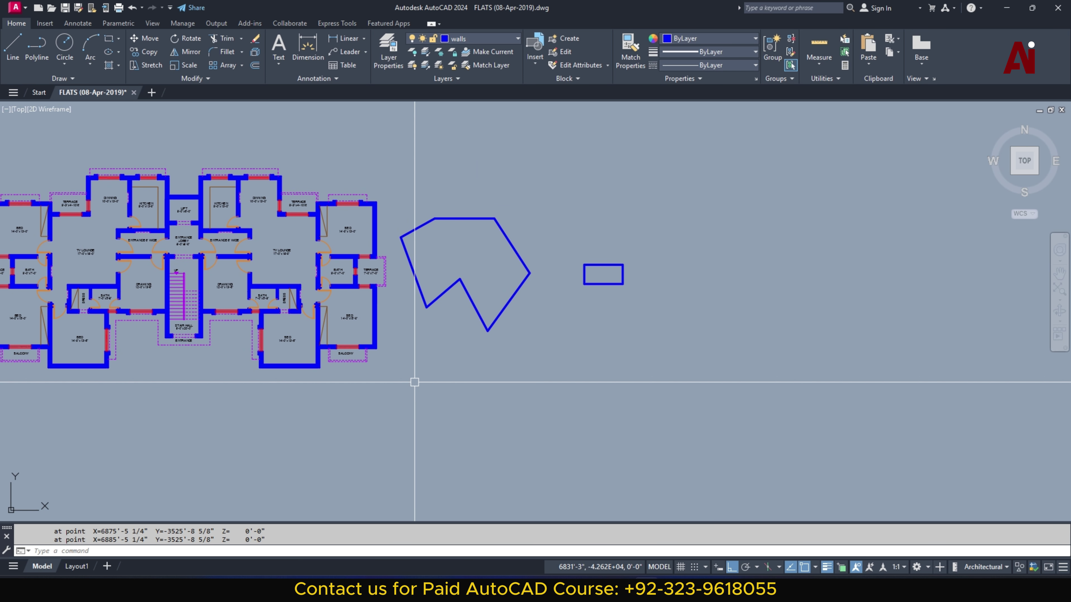
scroll(557, 217, up, 4)
scroll(556, 220, down, 4)
mouse_move(556, 220)
middle_down()
mouse_move(516, 221)
mouse_move(475, 244)
middle_up()
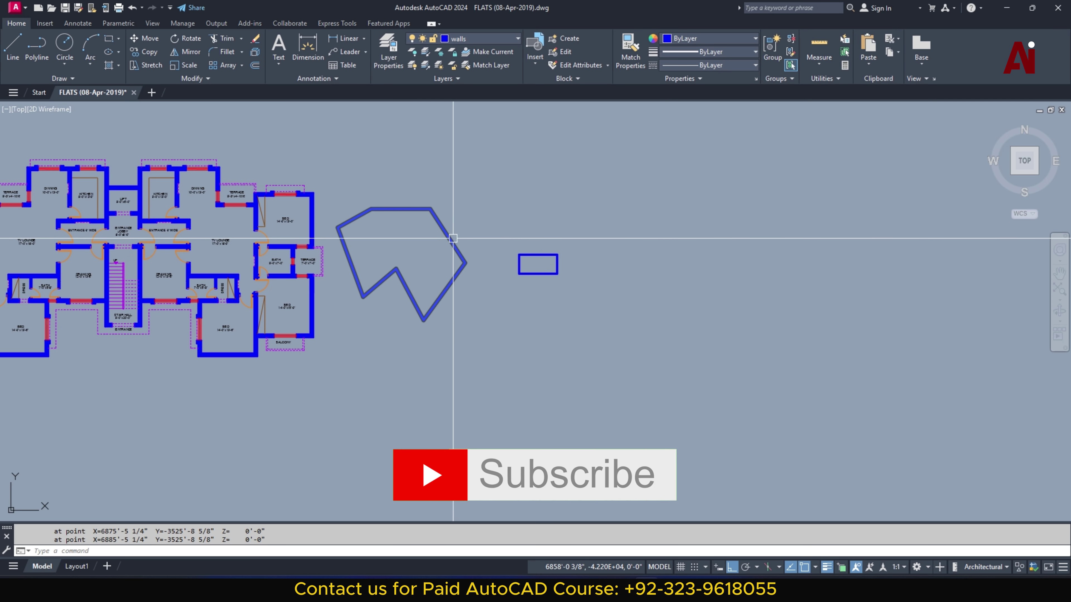
click(566, 230)
click(513, 291)
text(e)
key(Return)
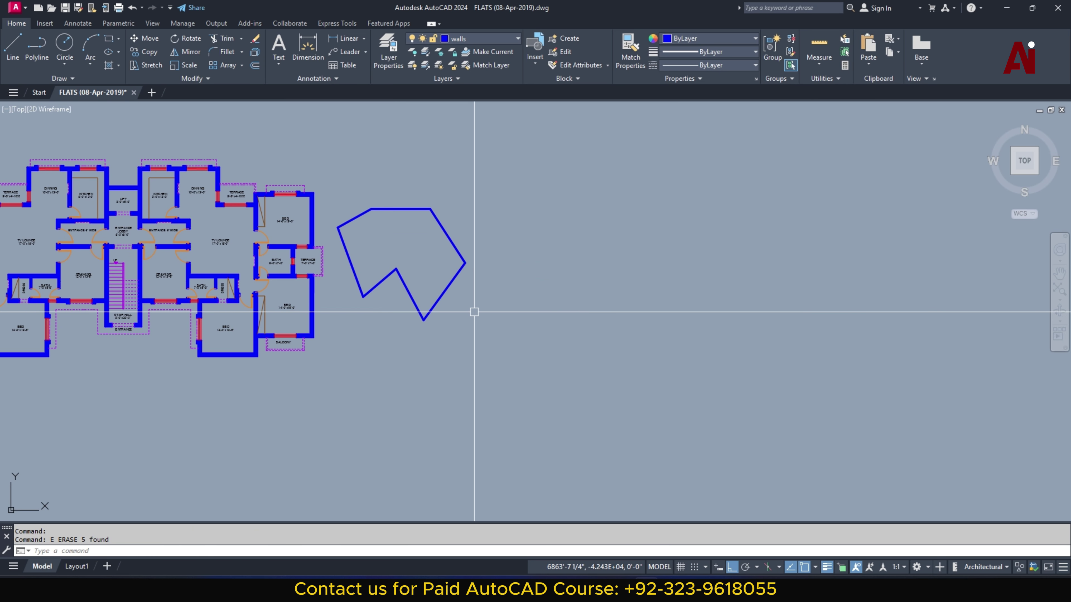
Step: Move the seven-sided boundary polyline east, clear of the original lines, and erase the moved polyline
middle_drag(474, 312, 507, 359)
scroll(507, 359, up, 2)
click(477, 328)
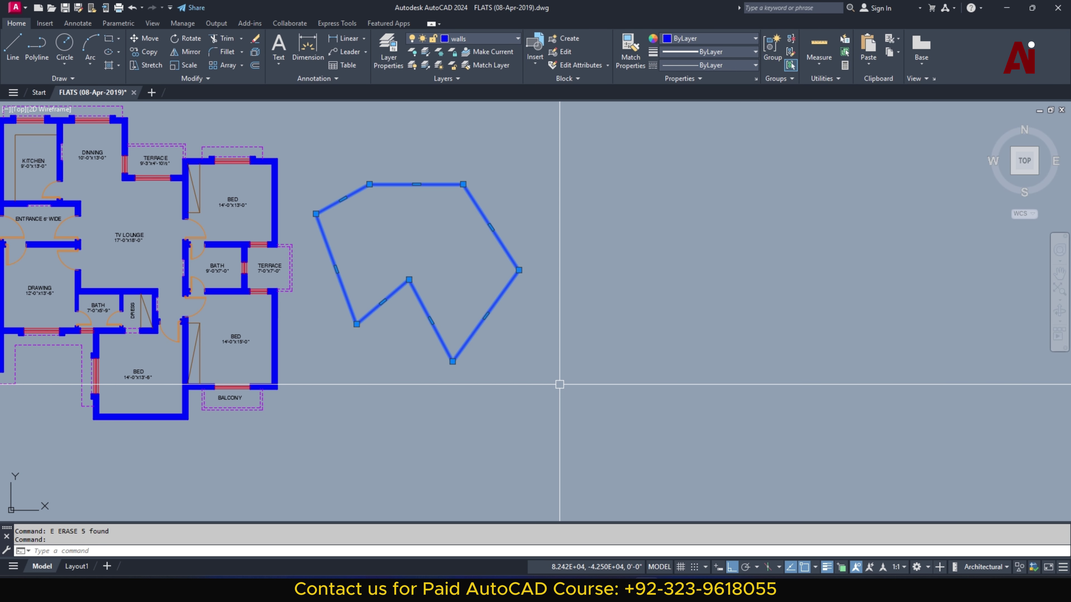
key(Return)
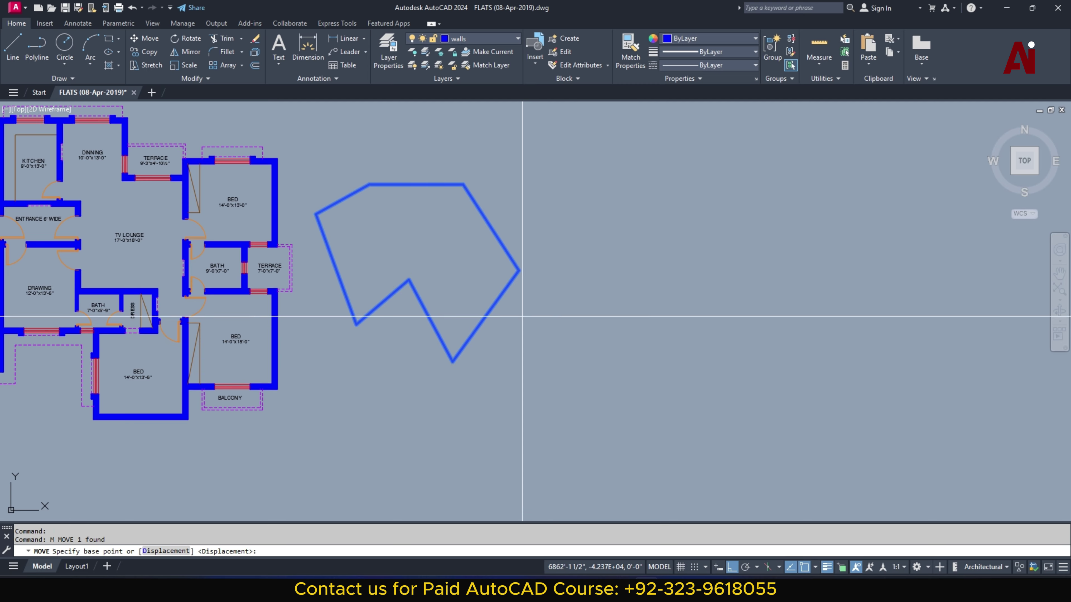
click(454, 222)
click(749, 280)
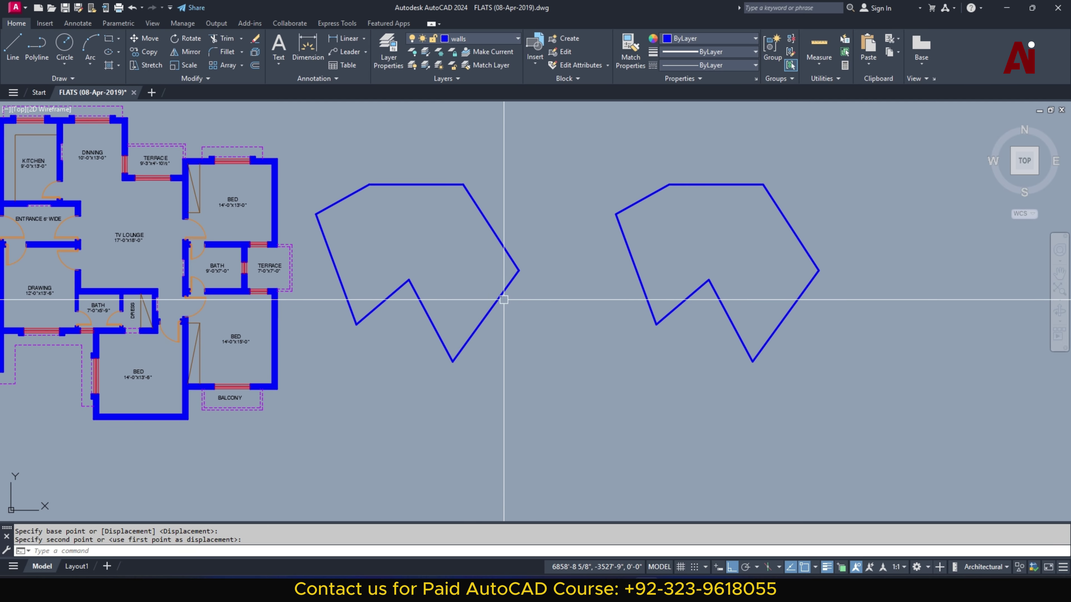
key(Escape)
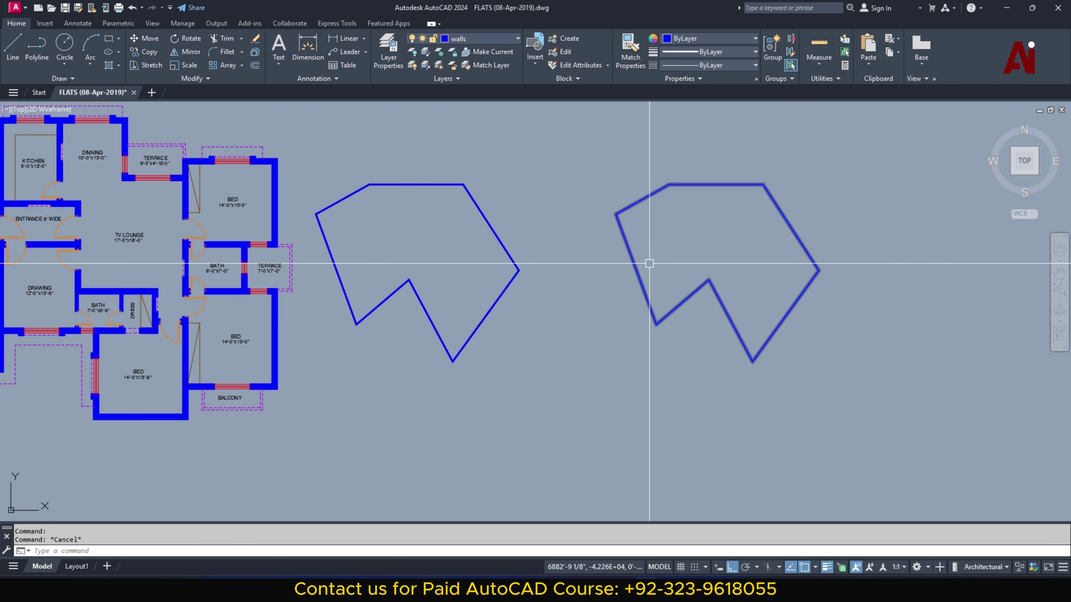
click(634, 261)
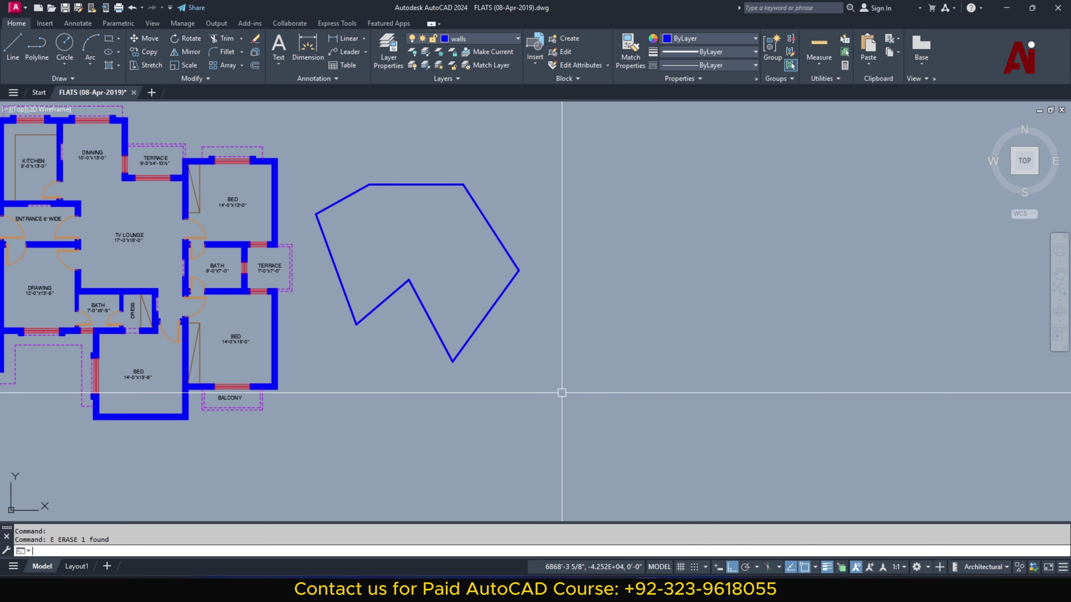
key(Escape)
Step: Make the WINDOWS layer current
middle_drag(552, 378, 698, 409)
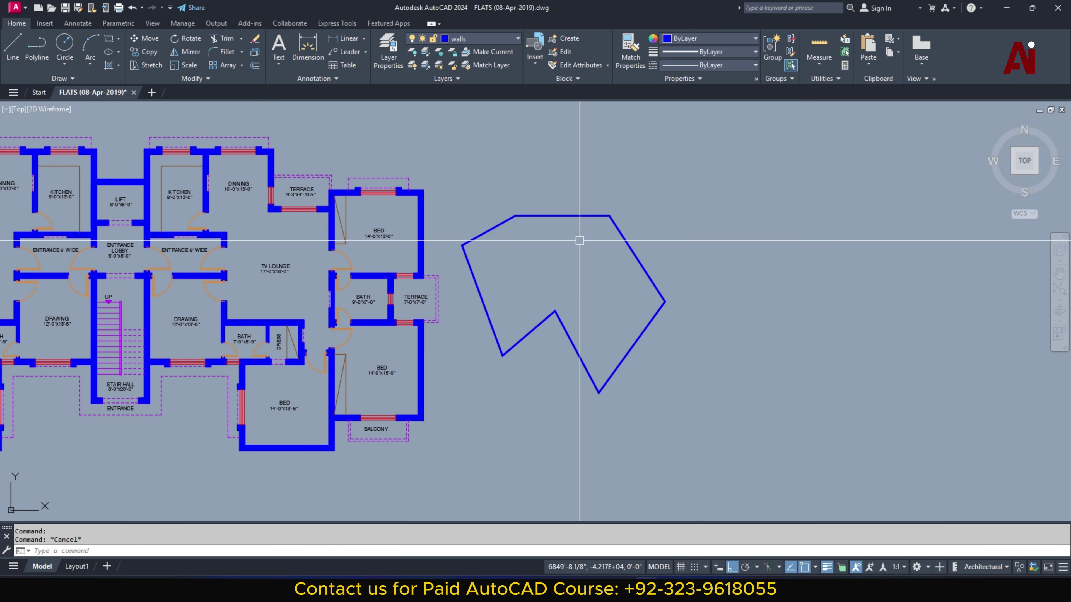
mouse_move(613, 313)
middle_down()
mouse_move(588, 304)
mouse_move(597, 311)
middle_up()
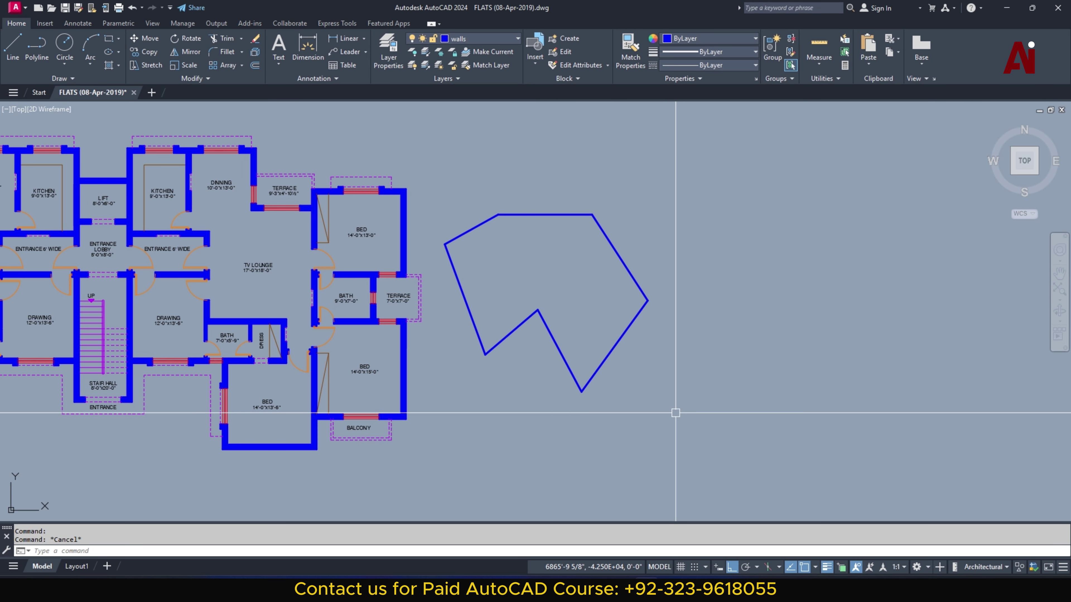
click(492, 40)
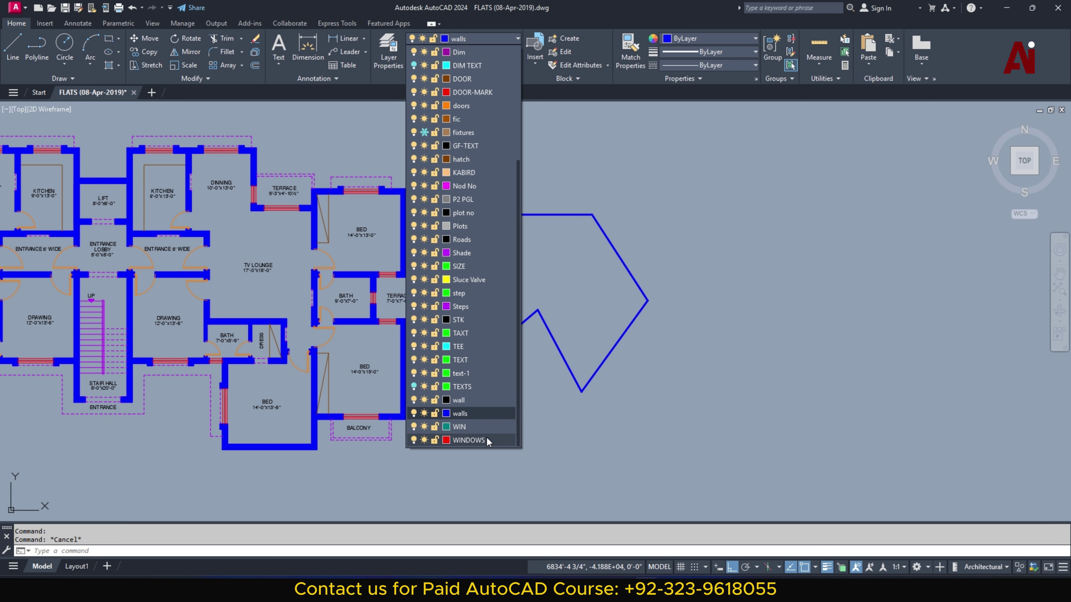
click(486, 438)
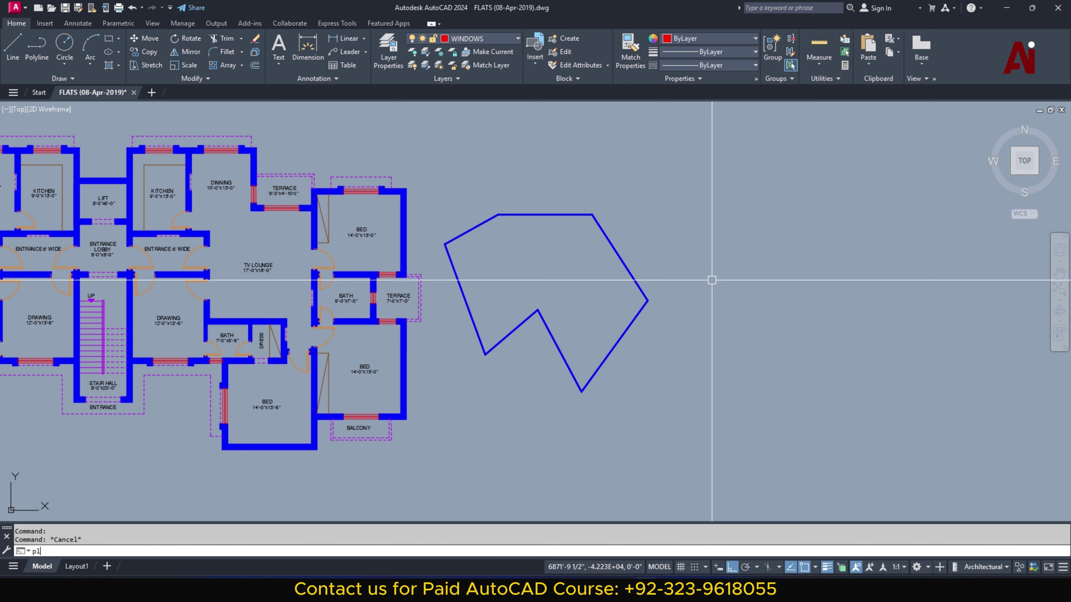
Step: Trace the seven-sided outline with a polyline snapped to each corner, starting and ending at the east end of its top edge
text(pl)
key(Return)
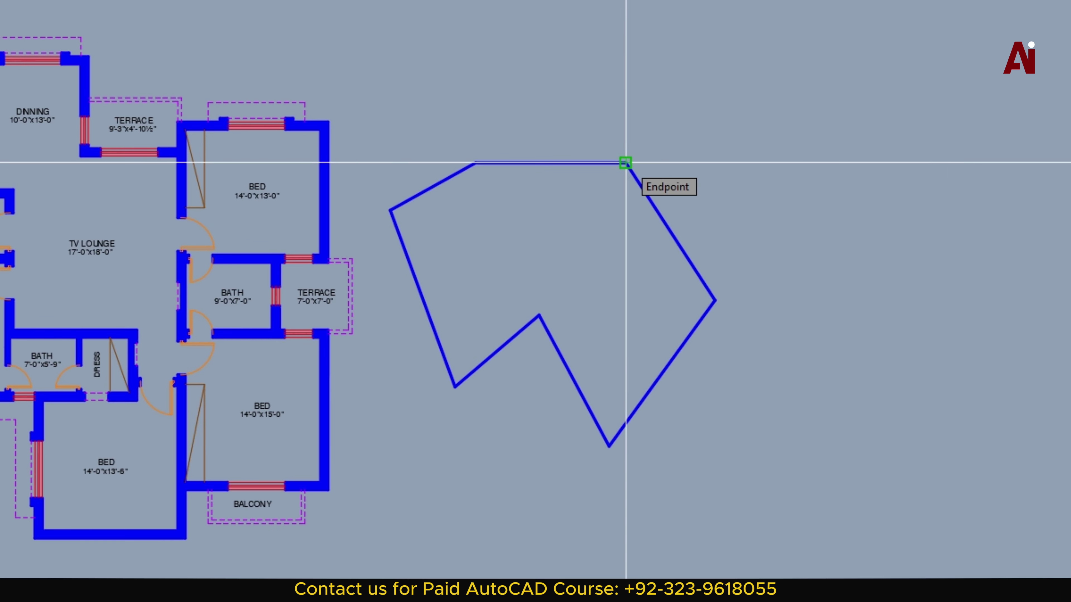
click(626, 162)
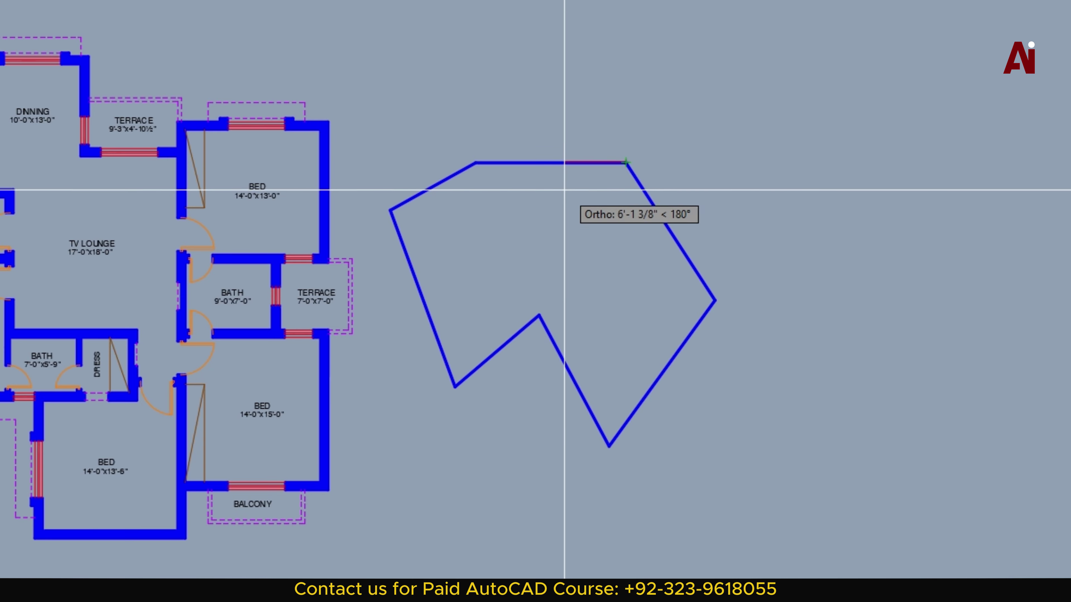
click(476, 162)
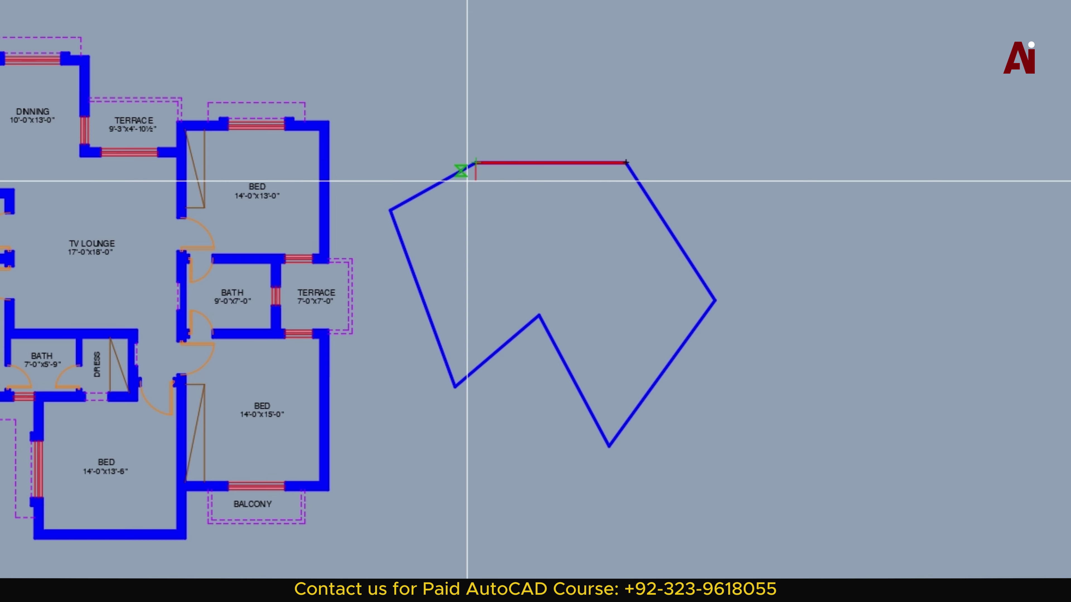
click(392, 214)
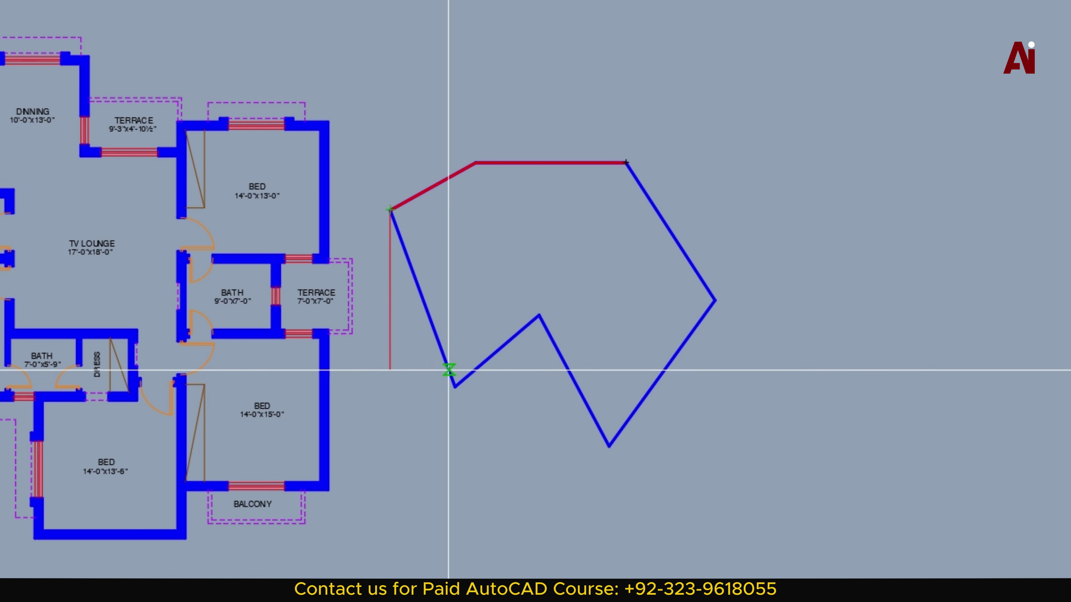
click(455, 384)
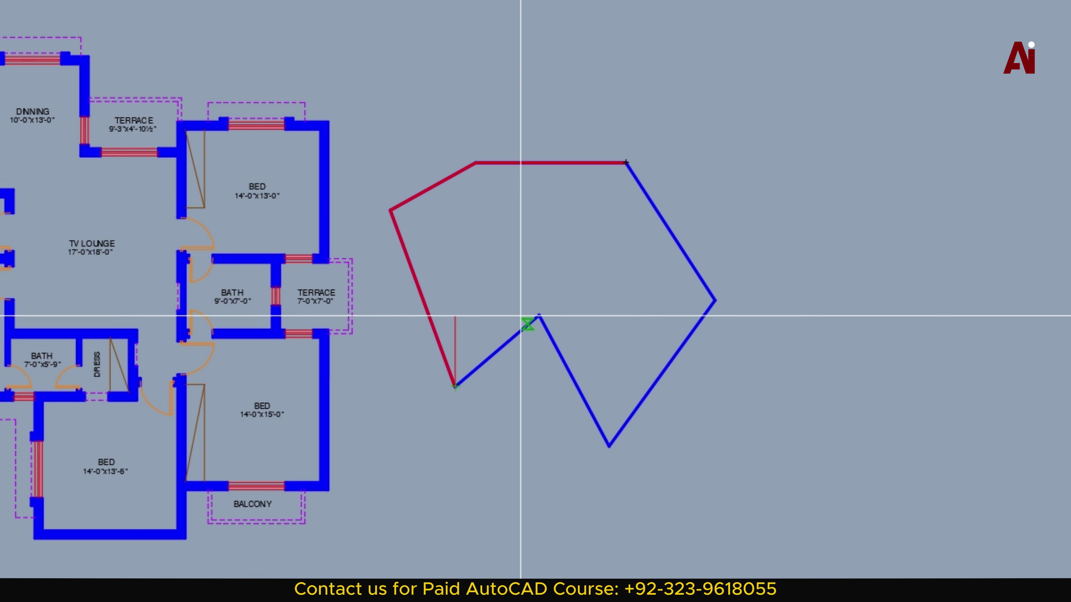
click(539, 315)
click(608, 446)
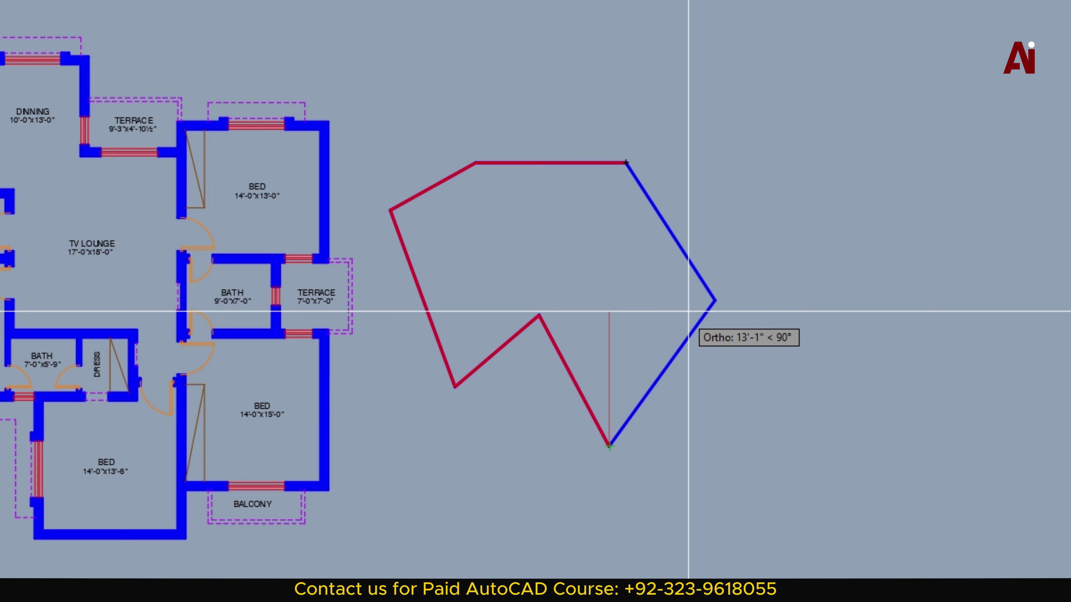
click(715, 300)
click(626, 163)
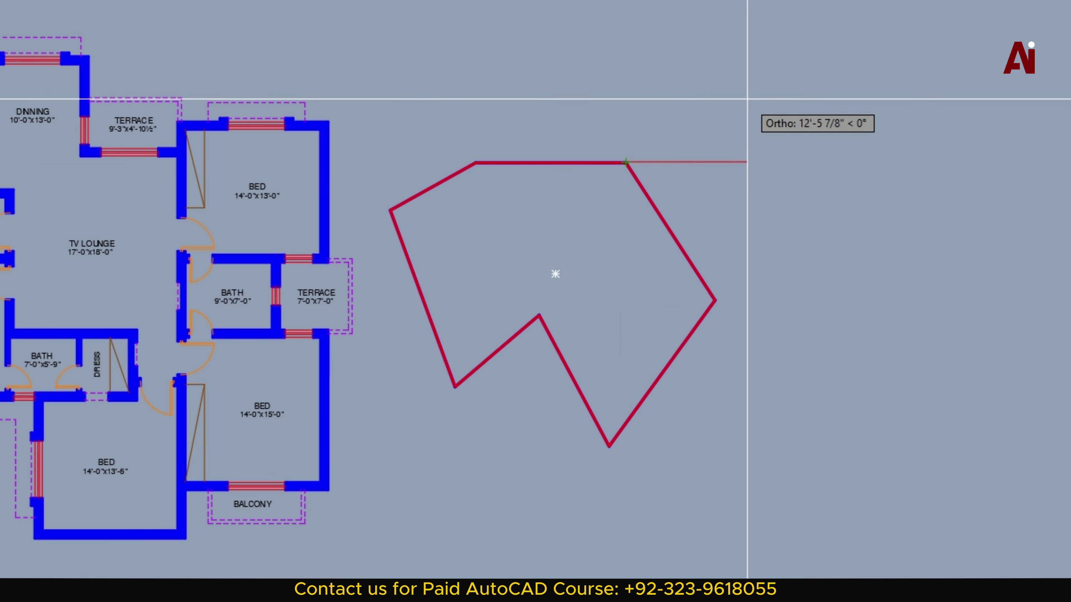
key(Return)
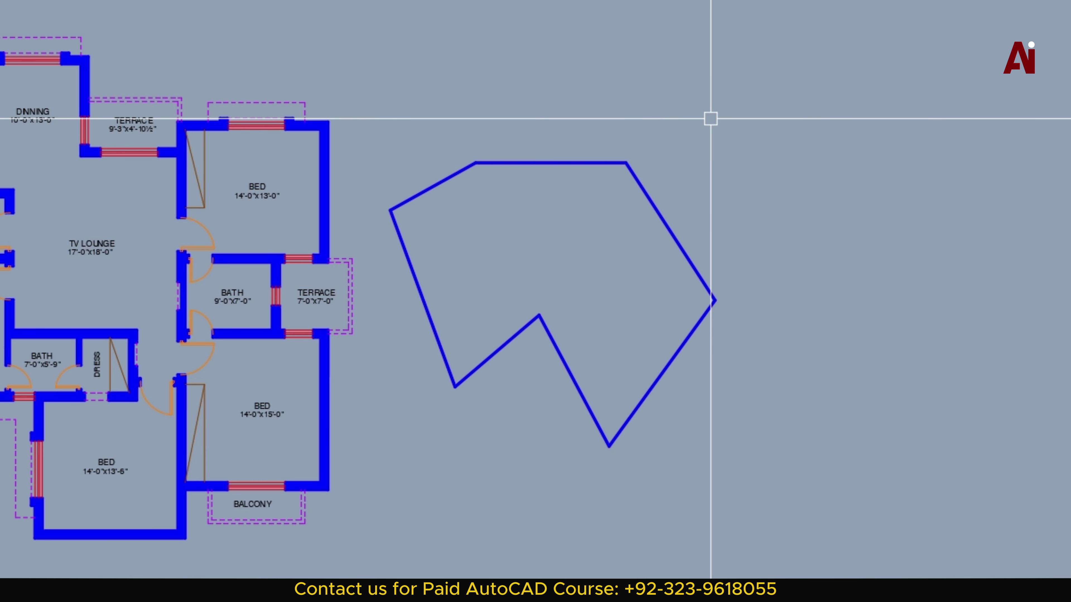
Step: Move the traced polyline into the open space east of the original seven-sided outline and select it there
click(674, 232)
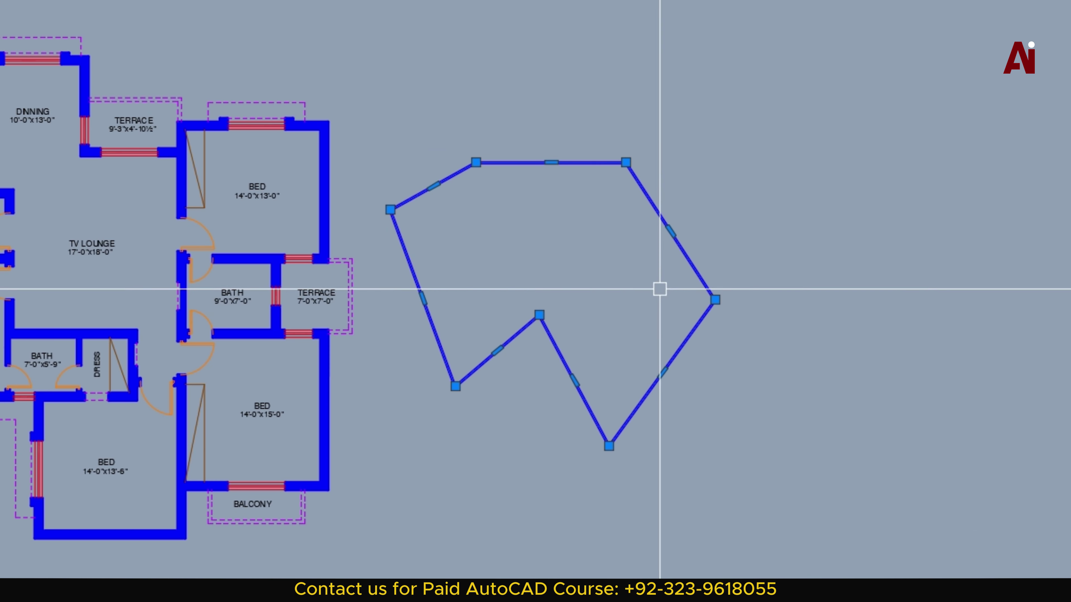
middle_drag(565, 264, 480, 265)
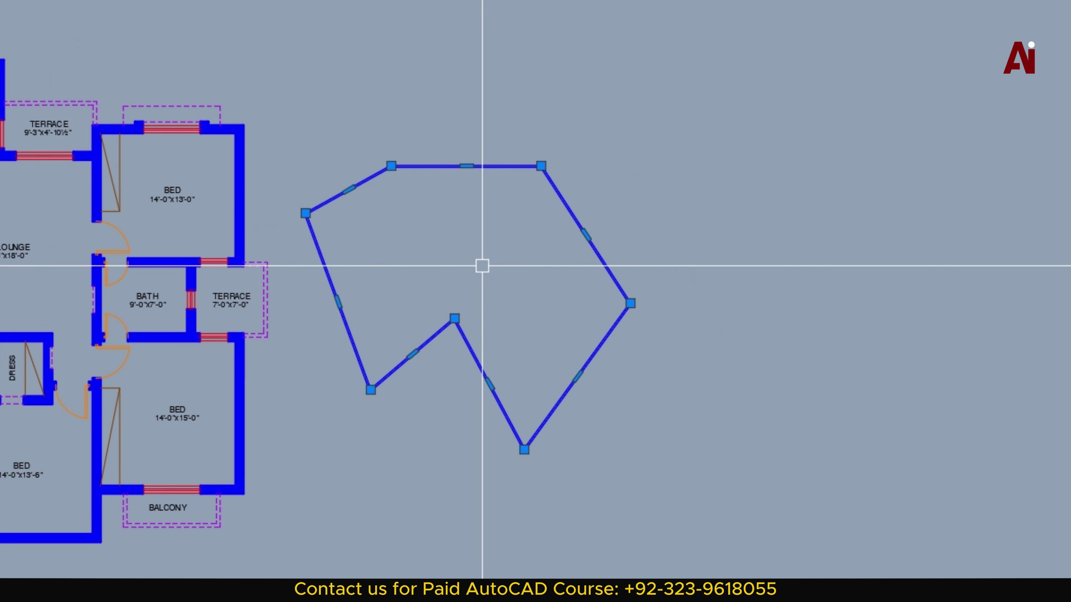
key(Escape)
click(433, 263)
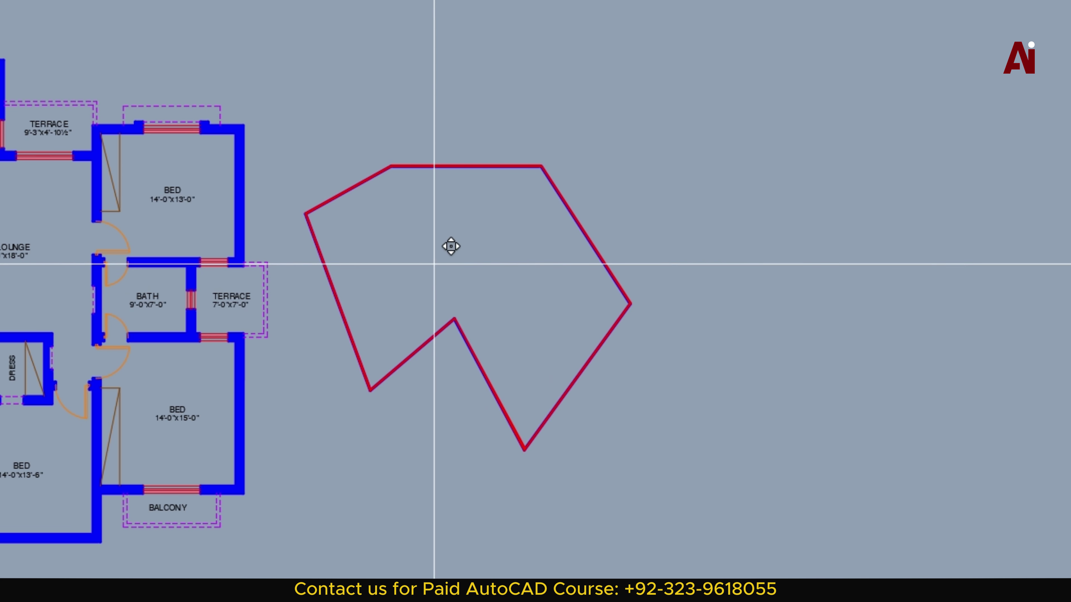
click(782, 282)
key(Escape)
click(849, 407)
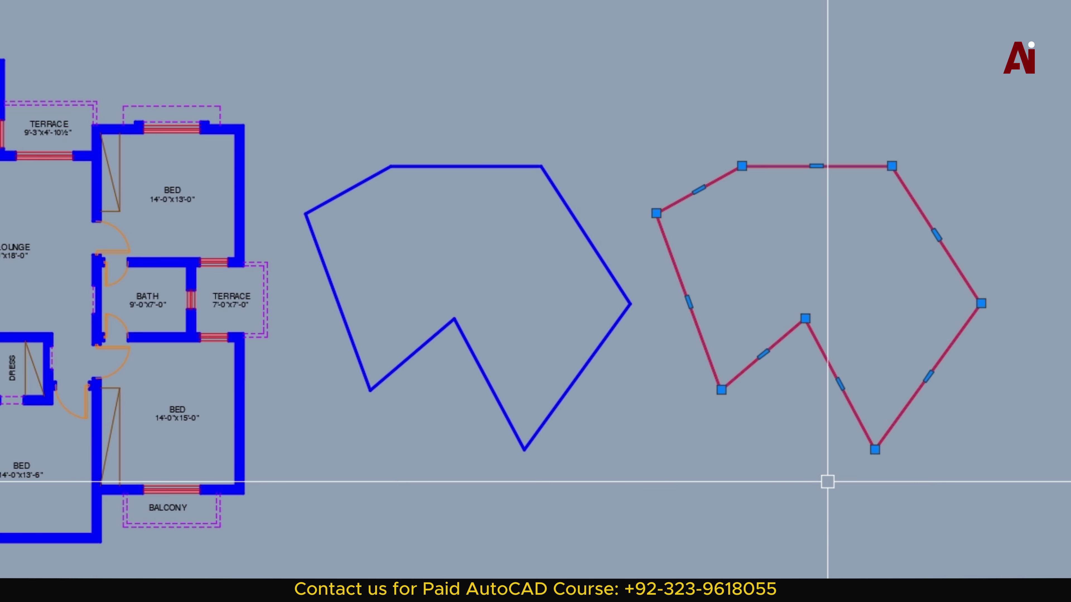
Step: List the properties of the selected traced polyline to read its area and length
text(LI)
key(Return)
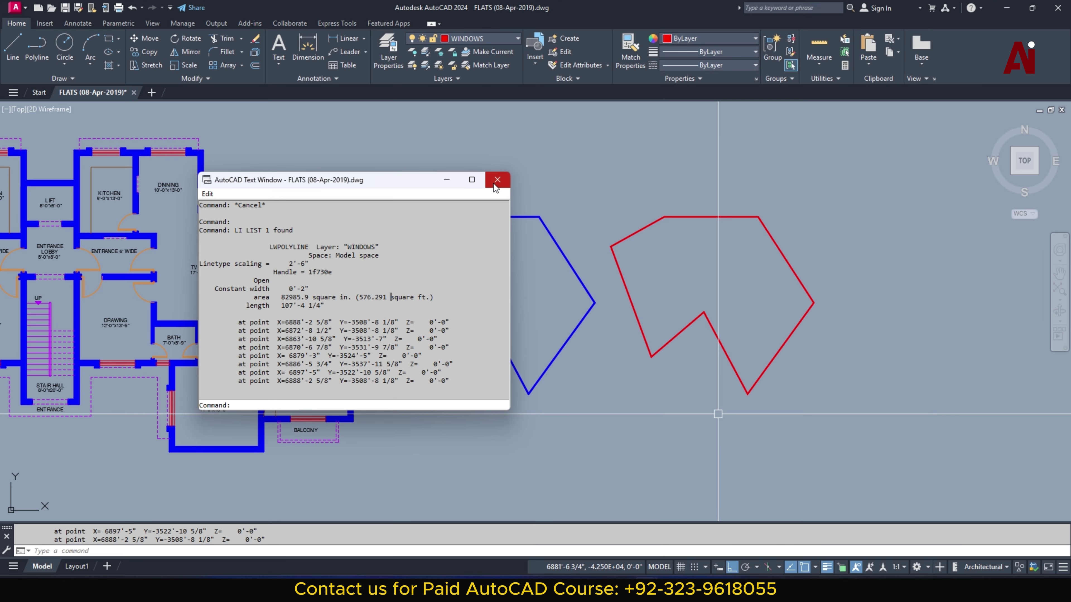
click(602, 106)
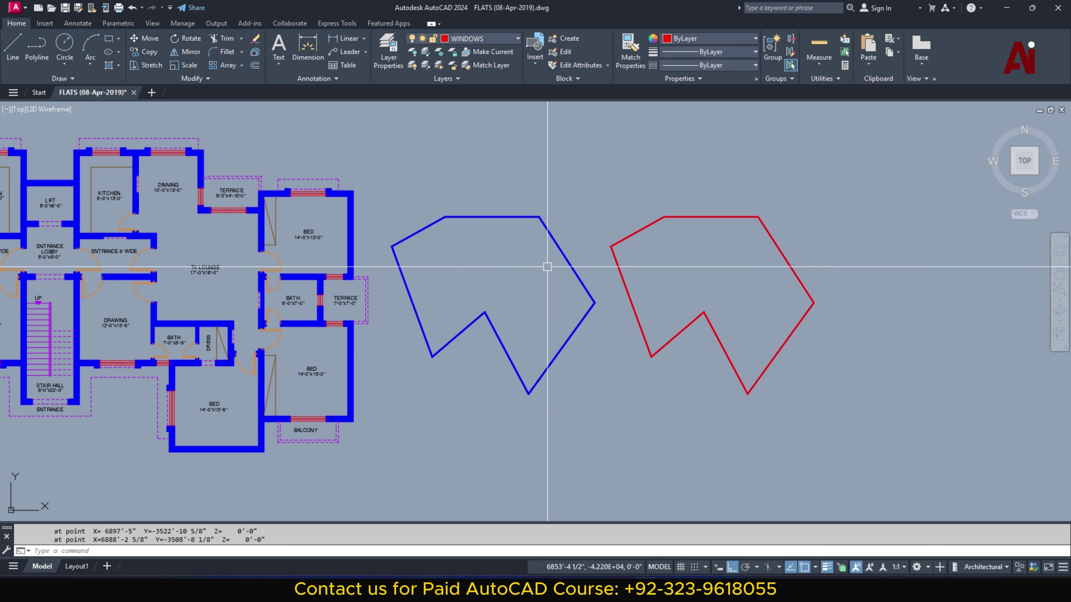
scroll(588, 375, down, 3)
mouse_move(588, 378)
middle_down()
mouse_move(564, 310)
mouse_move(519, 352)
middle_up()
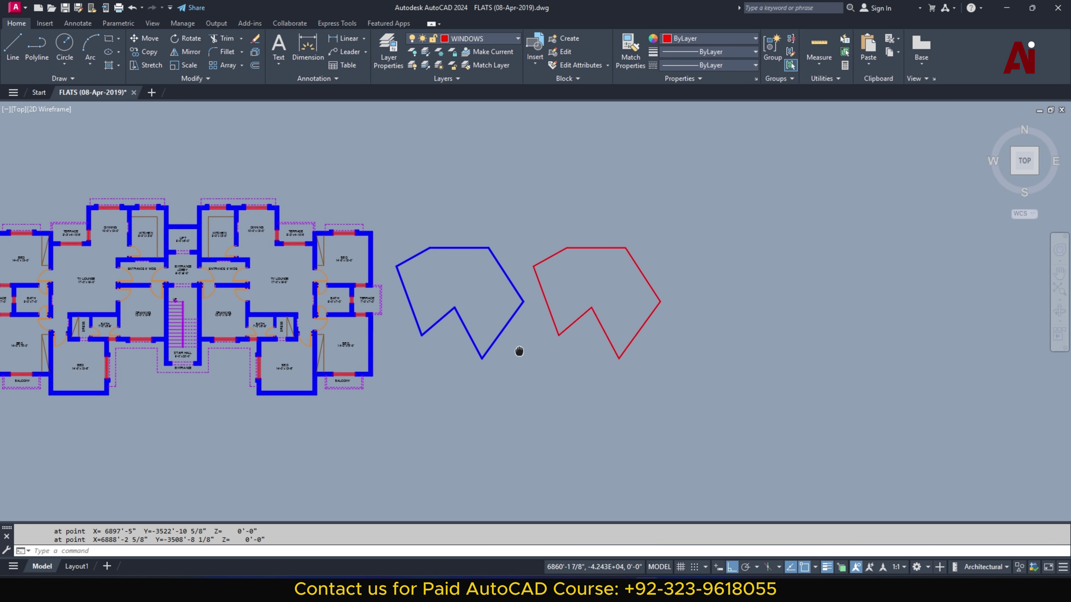
mouse_move(588, 302)
middle_down()
mouse_move(564, 337)
mouse_move(505, 358)
middle_up()
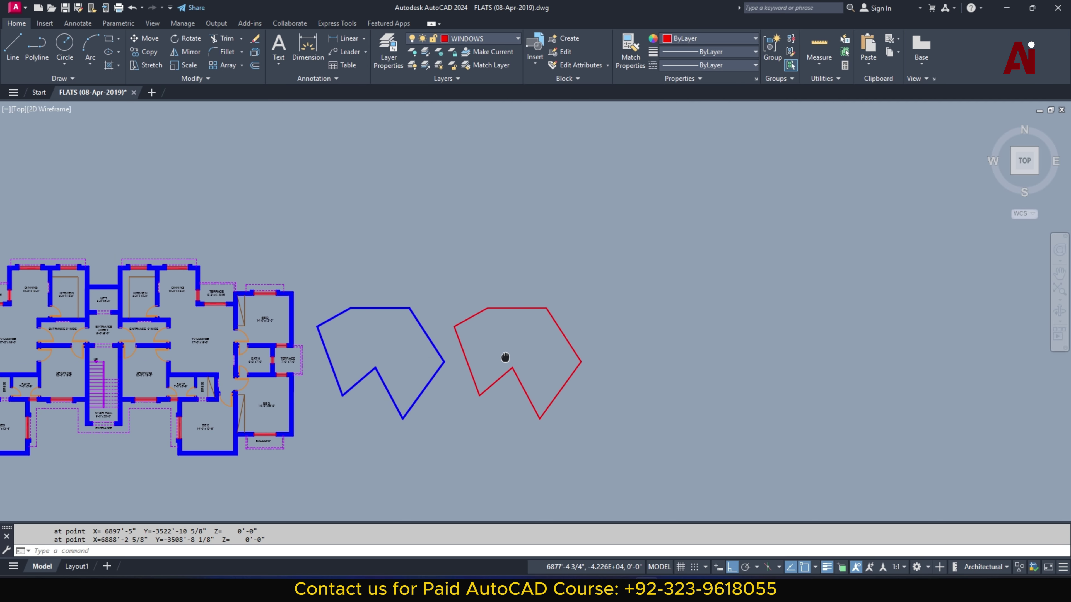
middle_drag(480, 283, 535, 307)
text(L)
key(Return)
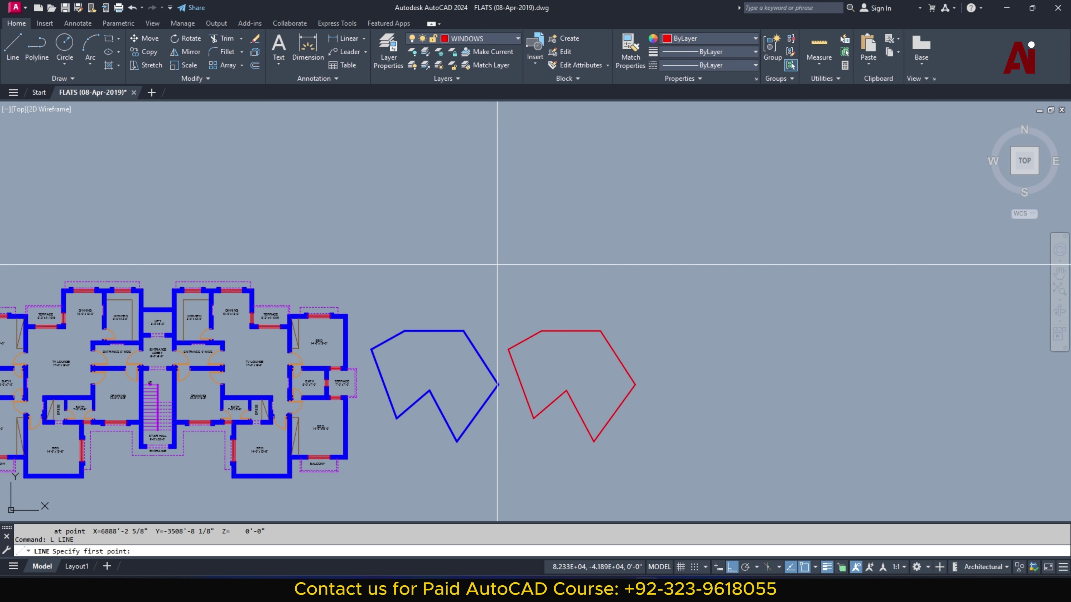
click(466, 251)
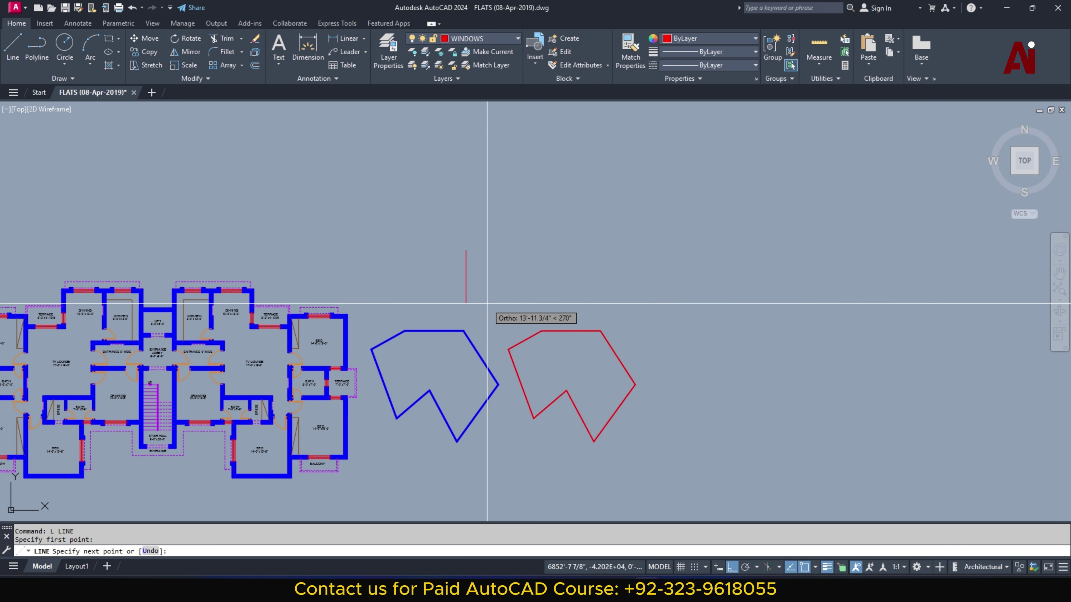
click(467, 303)
key(Escape)
click(487, 285)
click(450, 270)
text(e)
key(Return)
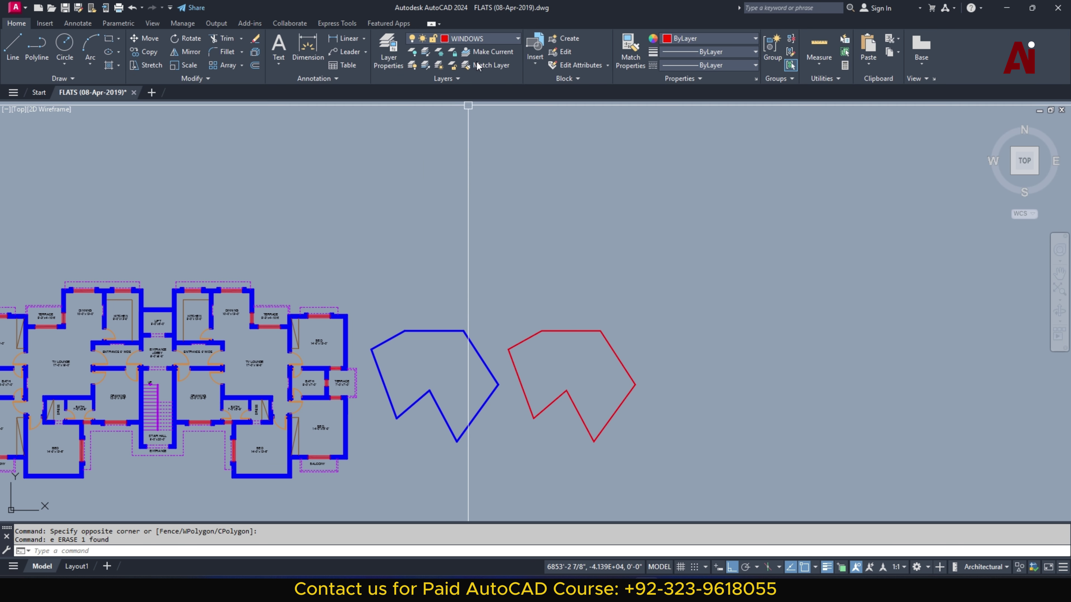
Step: Make the walls layer current and draw a closed six-sided zigzag outline from lines, with Ortho off, above the seven-sided outline
click(478, 39)
click(469, 414)
text(l)
key(Return)
click(430, 267)
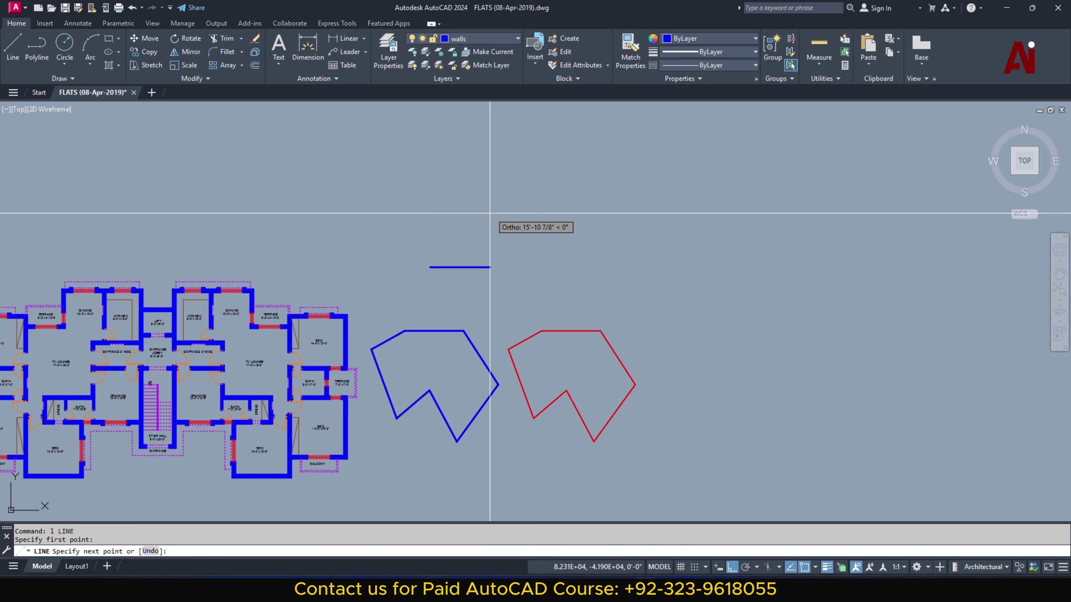
key(F8)
click(470, 169)
click(523, 229)
click(592, 171)
click(566, 288)
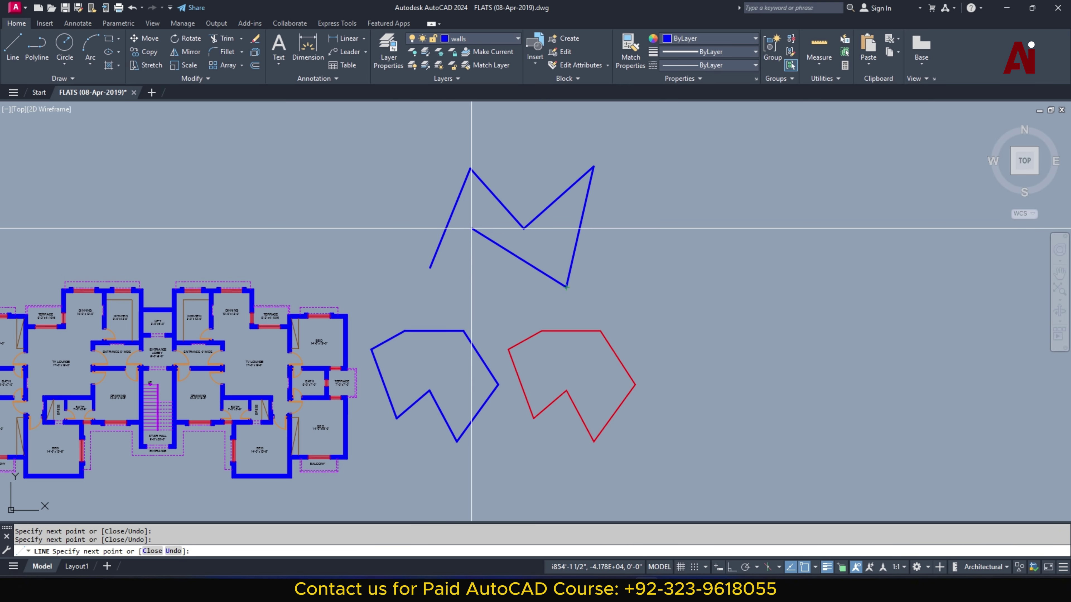
click(471, 229)
click(430, 267)
key(Escape)
Step: Draw a closed five-sided outline from lines in the open space east of the zigzag outline
key(Return)
click(677, 250)
click(769, 348)
click(868, 305)
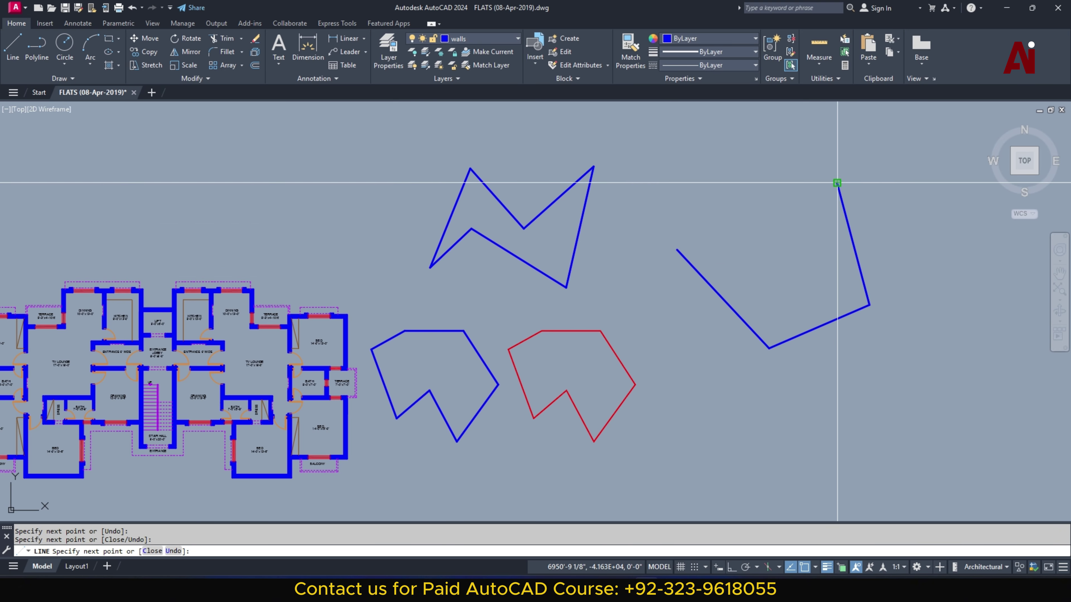
click(837, 183)
click(766, 249)
click(677, 250)
key(Escape)
Step: Erase the red traced polyline beside the original seven-sided outline
middle_drag(688, 365, 665, 348)
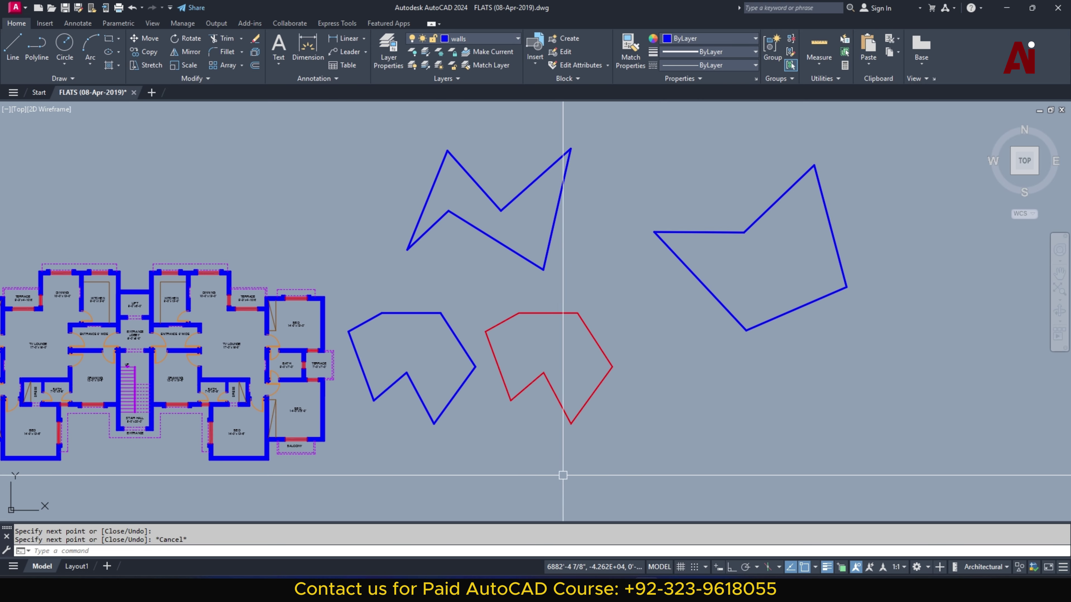
click(586, 407)
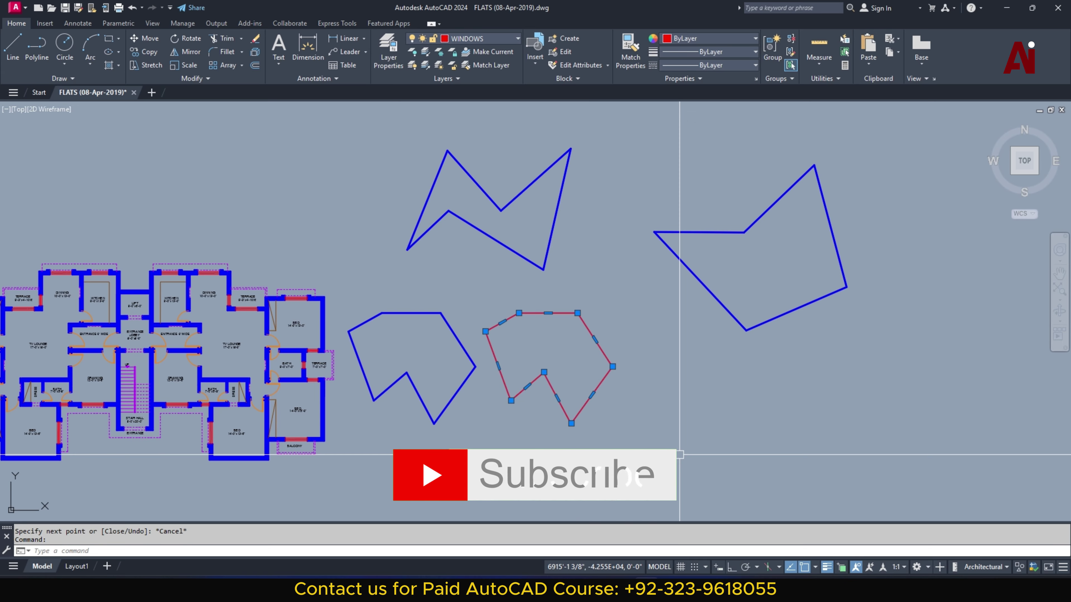
key(Delete)
mouse_move(649, 404)
middle_down()
mouse_move(611, 413)
mouse_move(608, 366)
middle_up()
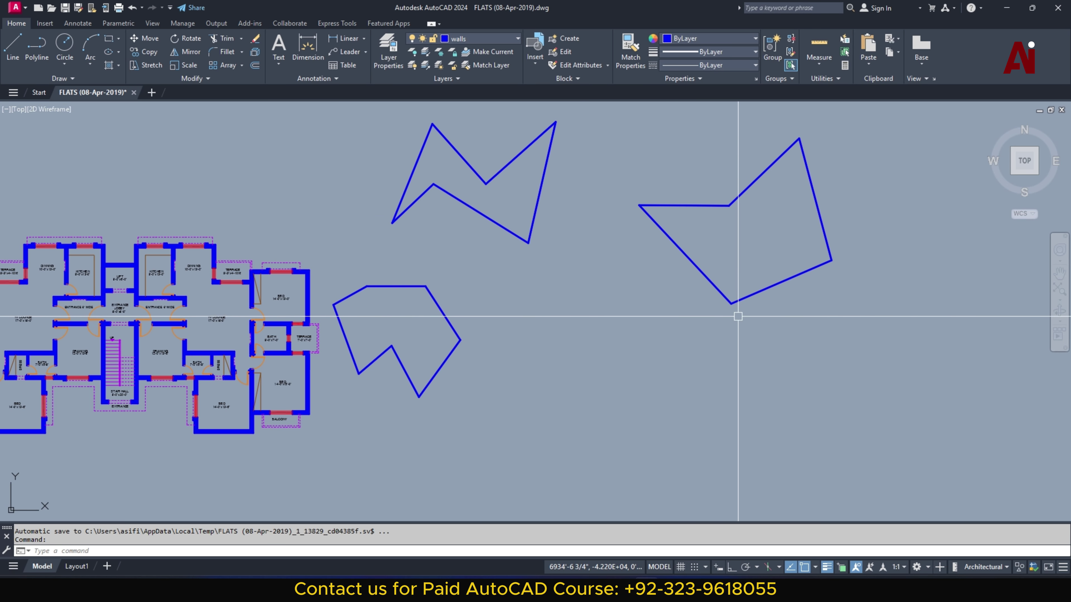
Step: Stretch the upper end of the five-sided outline's long sloping line off its west corner, leaving a small gap just west of it
click(640, 206)
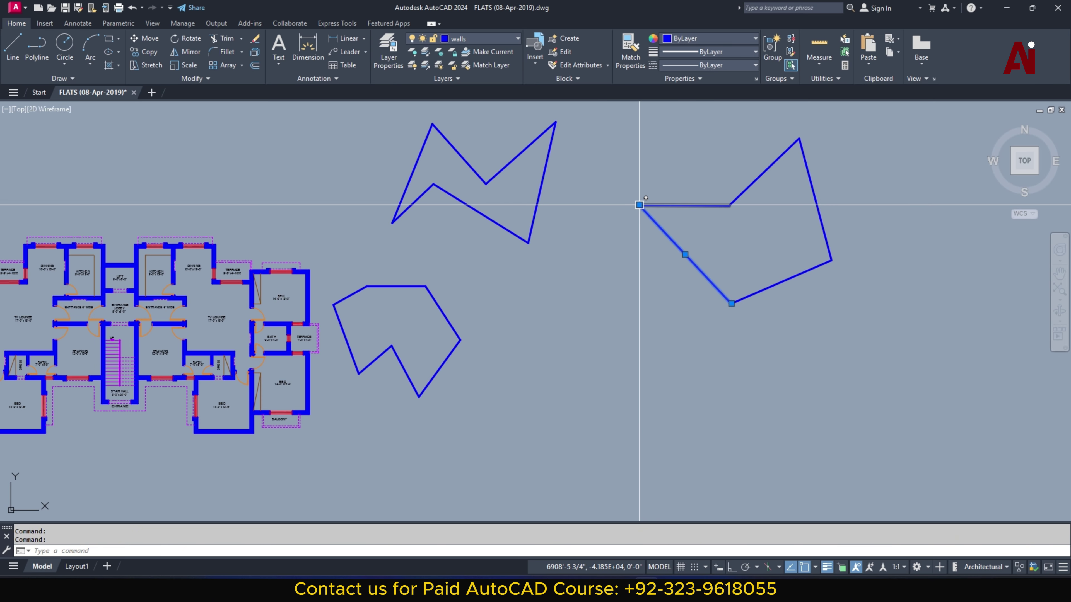
click(639, 205)
key(Escape)
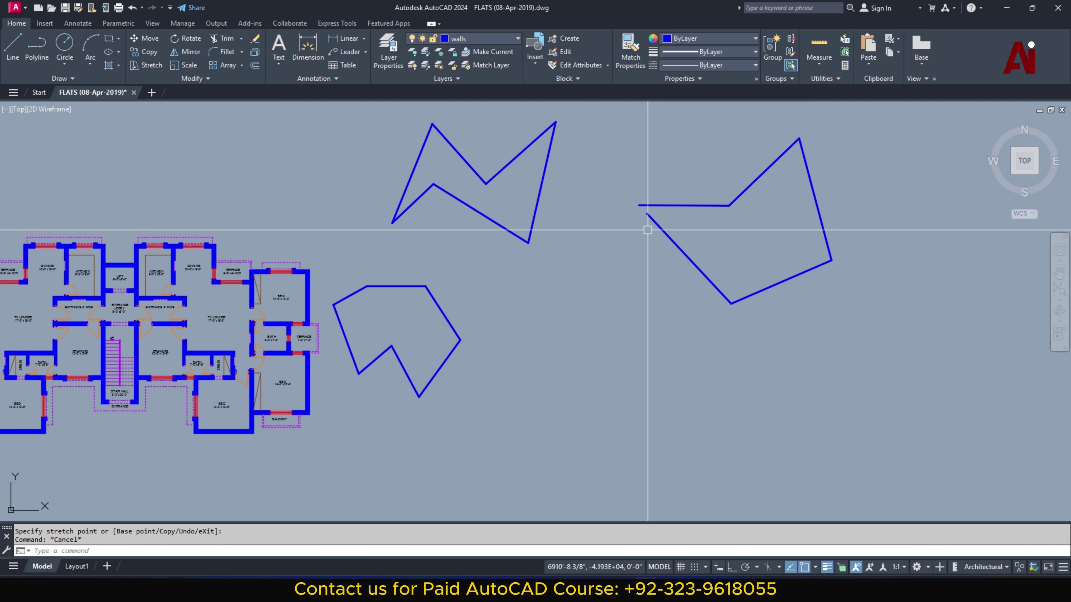
click(648, 215)
click(647, 213)
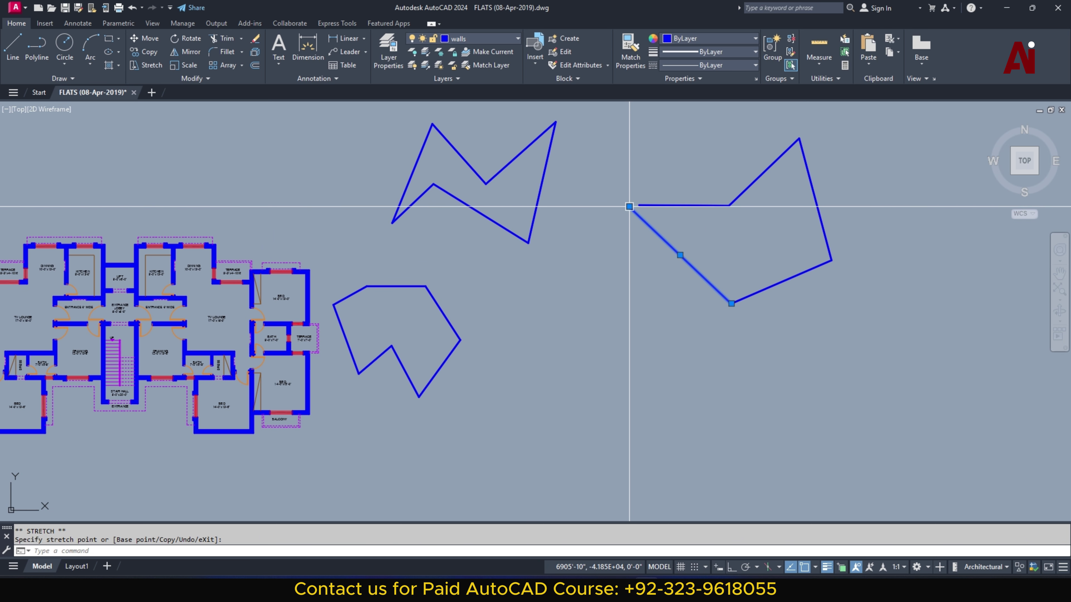
key(Escape)
Step: Try to create a boundary polyline by picking a point inside the open five-sided outline
middle_drag(660, 299, 625, 326)
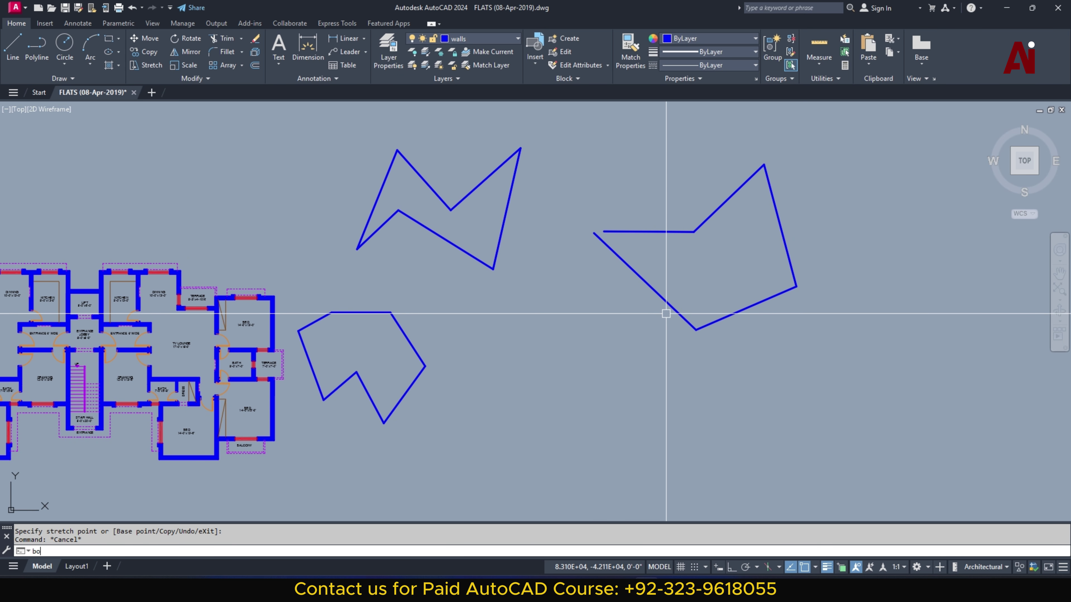
key(Return)
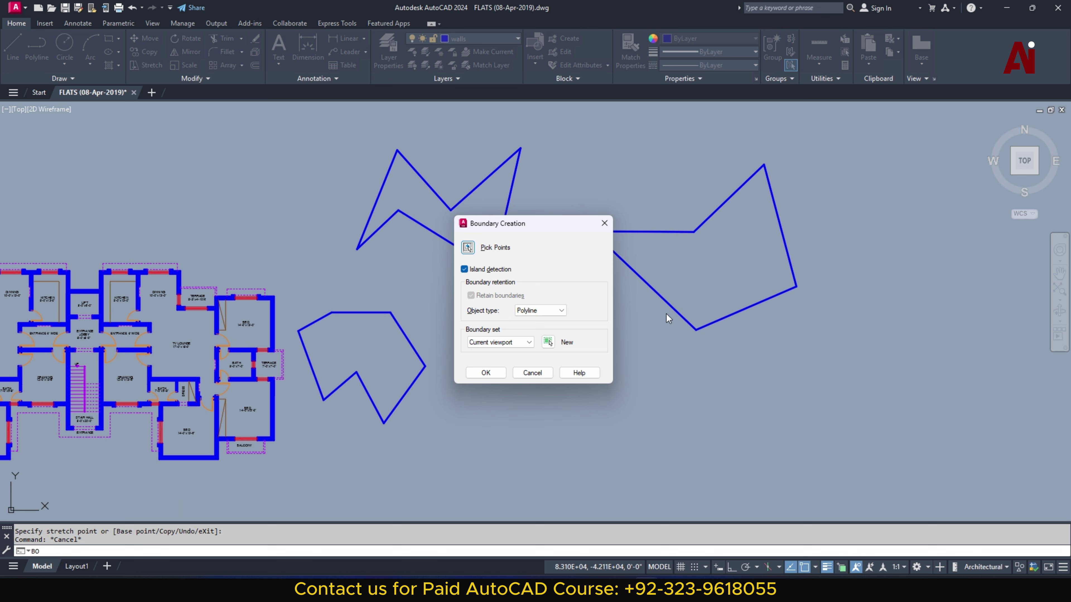
click(493, 249)
click(692, 275)
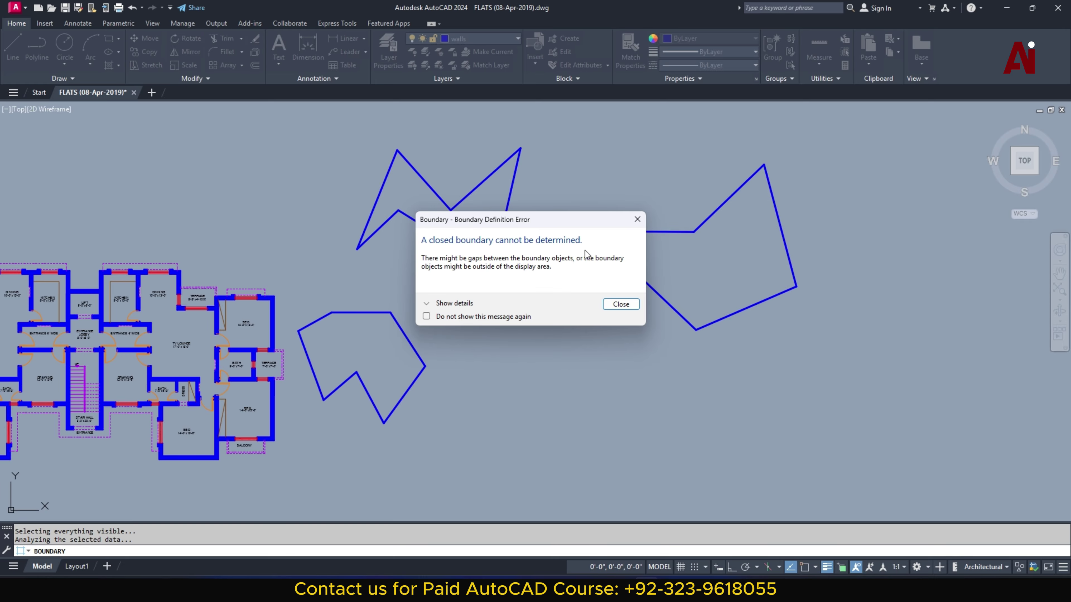
click(620, 303)
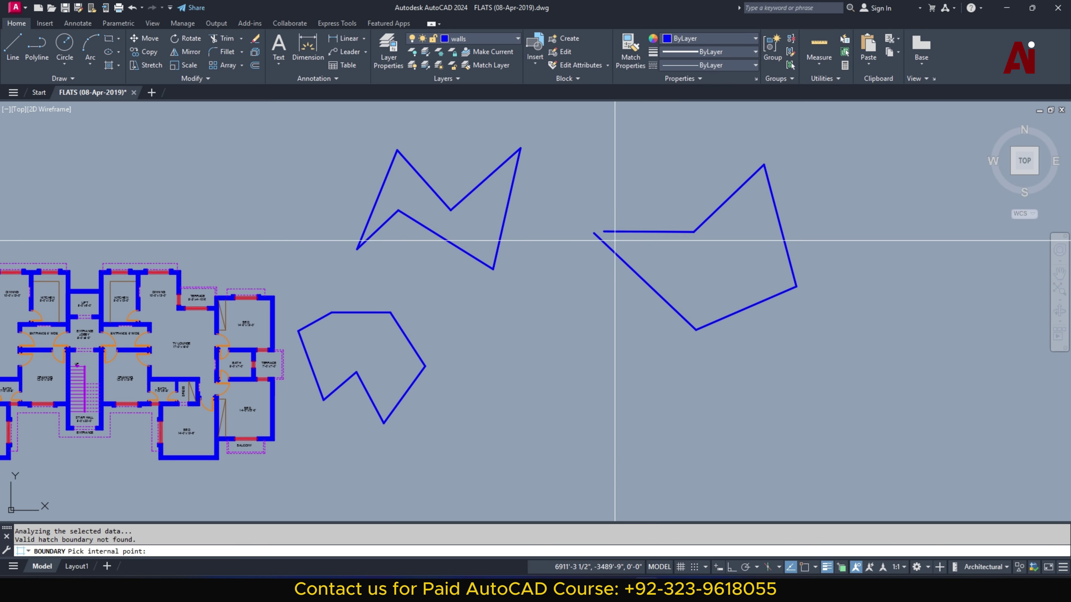
key(Escape)
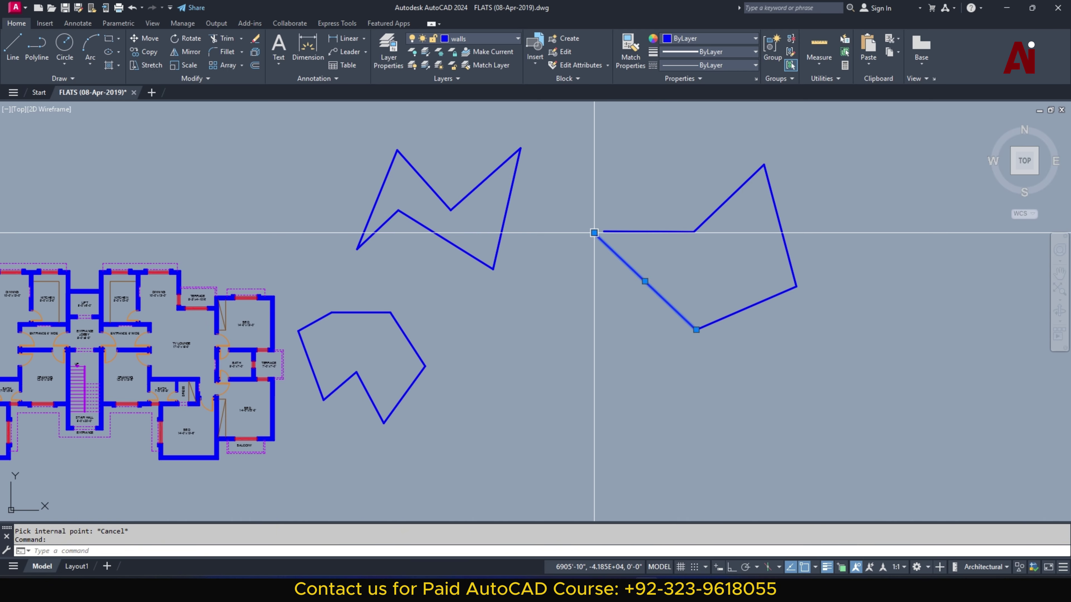
Step: Close the gap in the five-sided outline by stretching the sloping line's end back onto the horizontal line's west end
click(594, 233)
click(594, 233)
click(603, 231)
key(Escape)
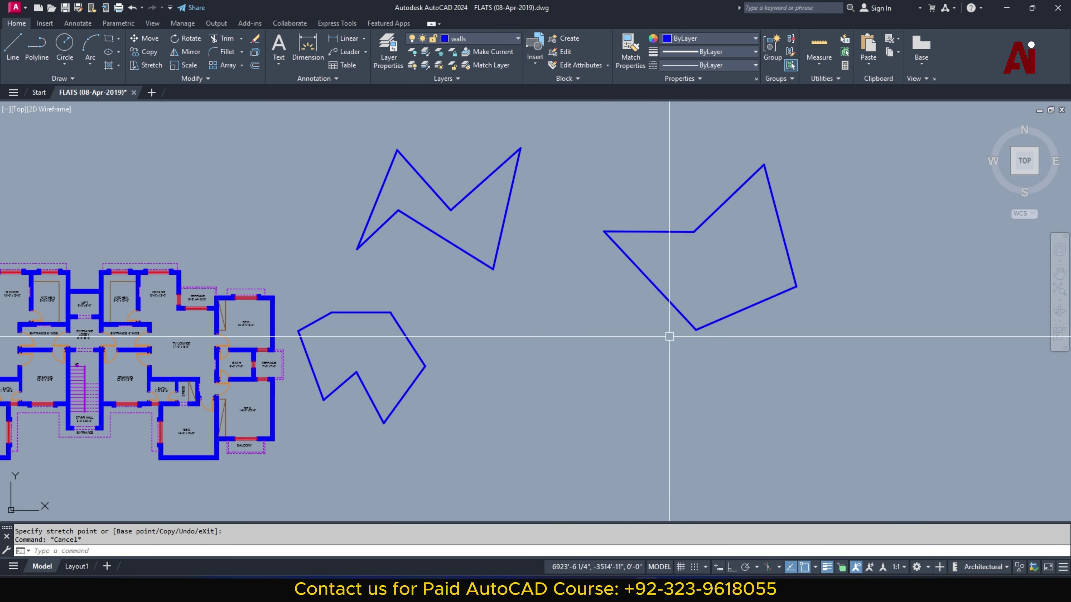
Step: Create a boundary polyline from an internal point of the closed five-sided outline
text(BO)
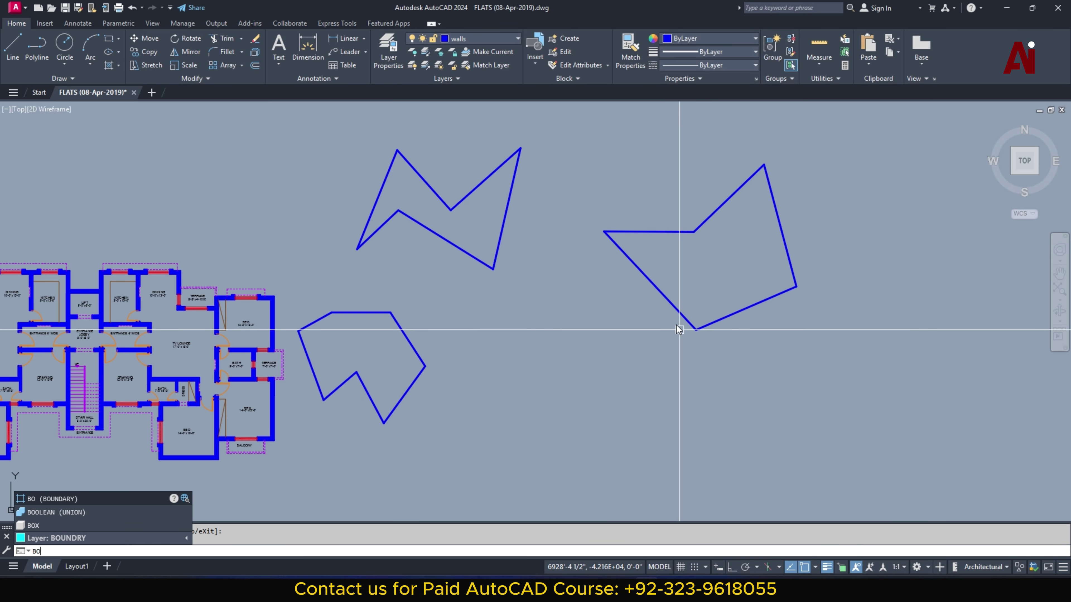
key(Return)
key(Return)
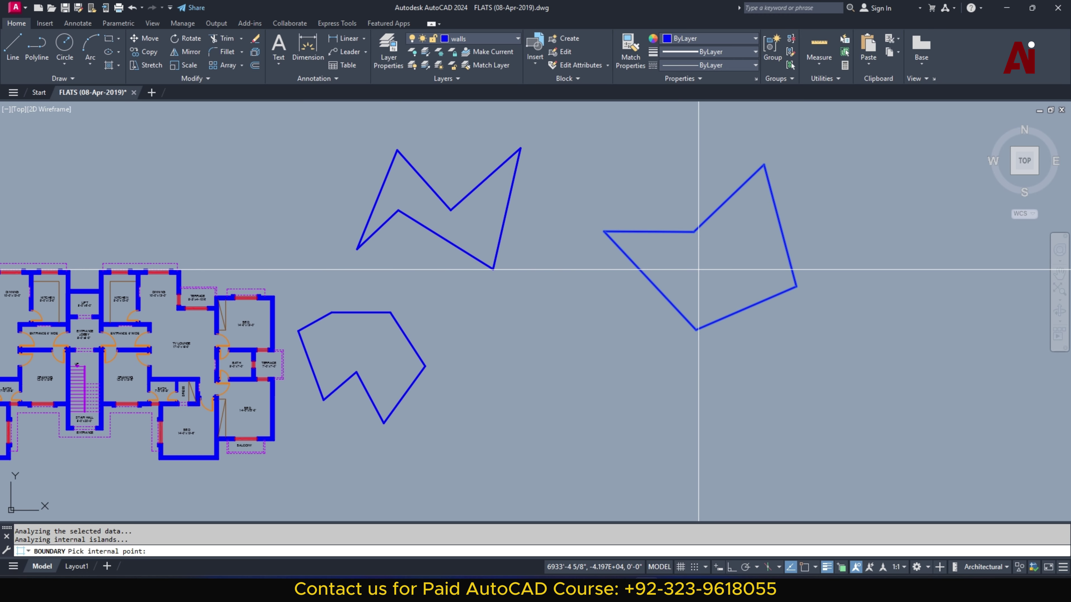
key(Return)
Step: Create boundary polylines from internal points of the zigzag outline and the seven-sided outline
key(Return)
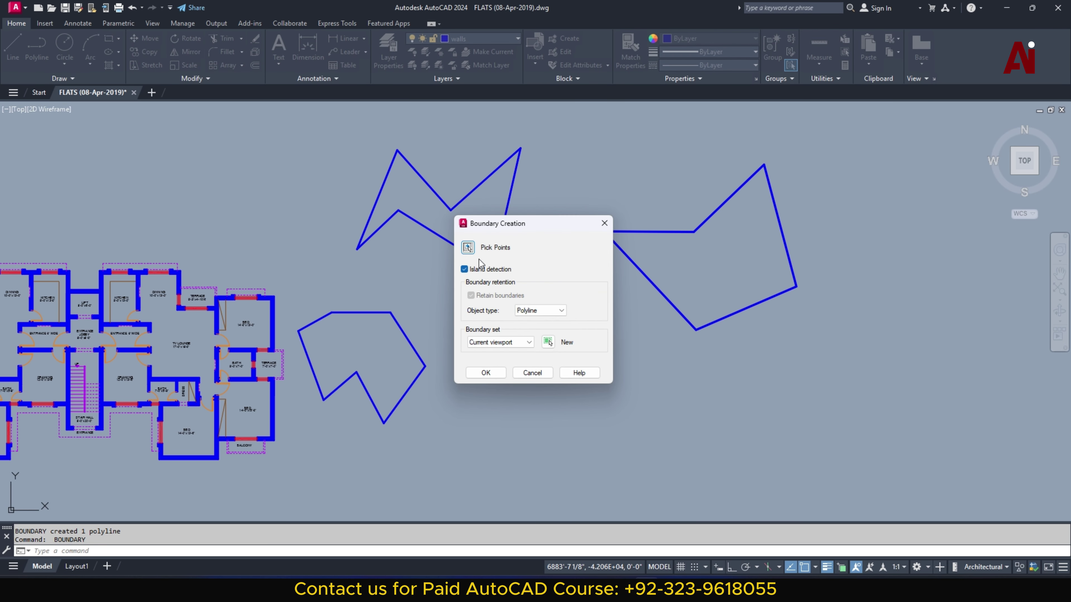
click(470, 249)
click(456, 232)
key(Return)
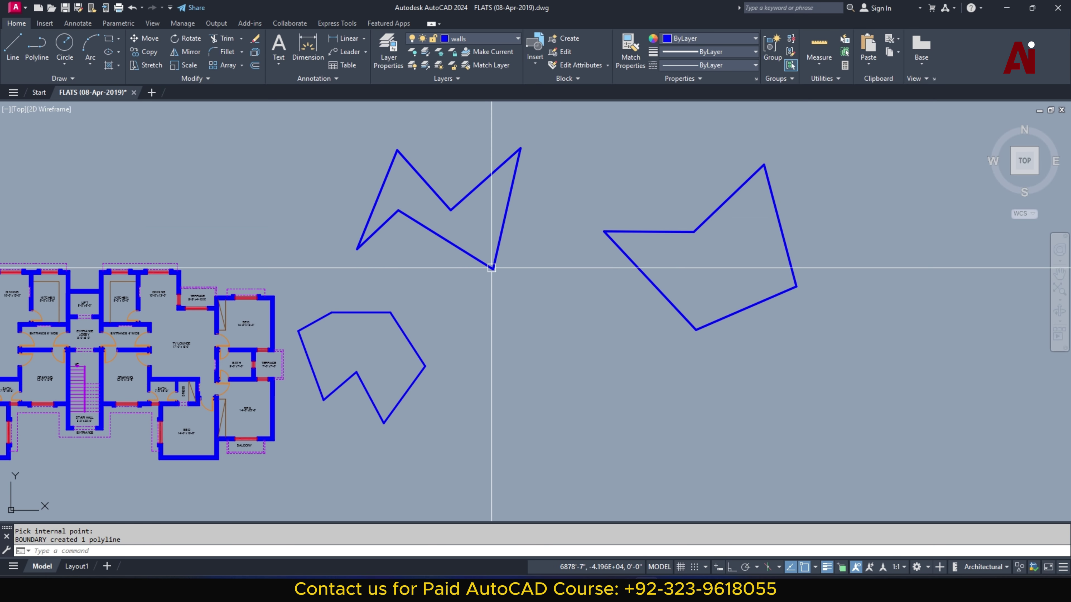
key(Return)
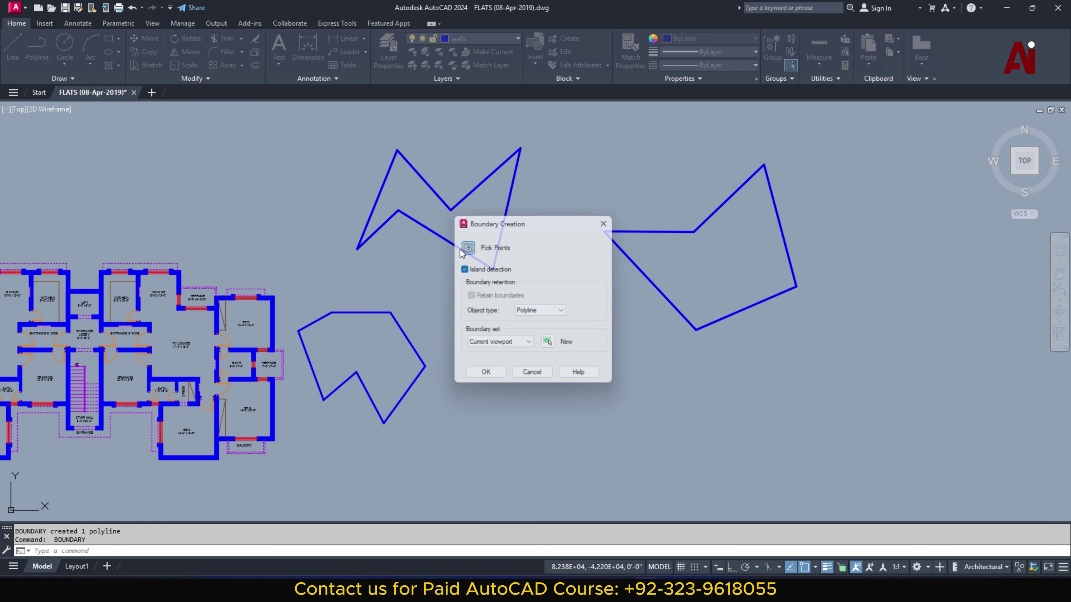
click(468, 248)
key(Return)
Step: Select the seven-sided, zigzag and five-sided shapes one at a time to check that each is a single polyline
click(409, 341)
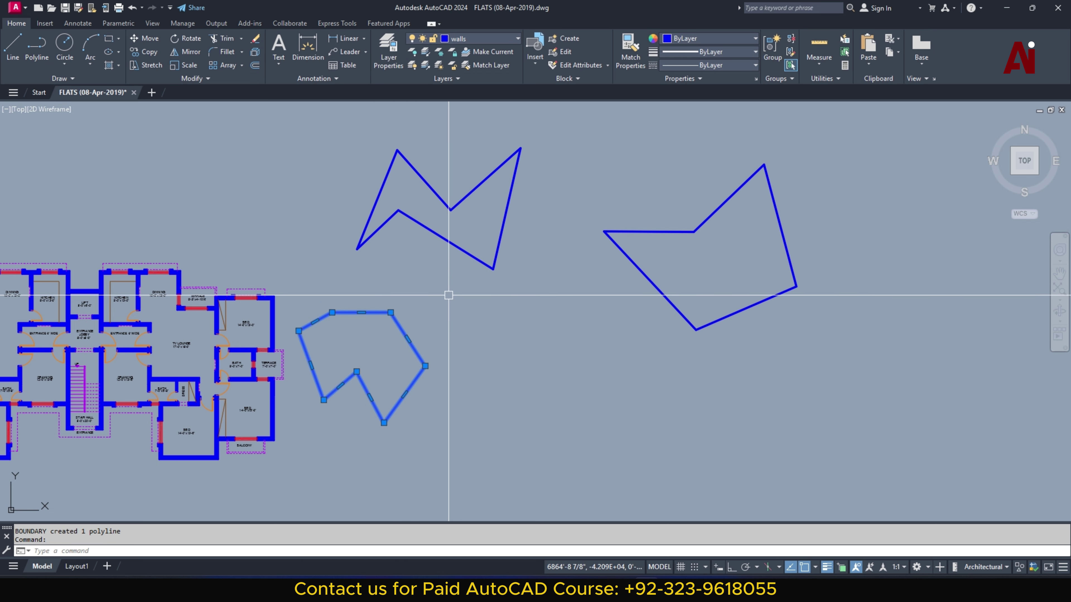
key(Escape)
click(479, 261)
key(Escape)
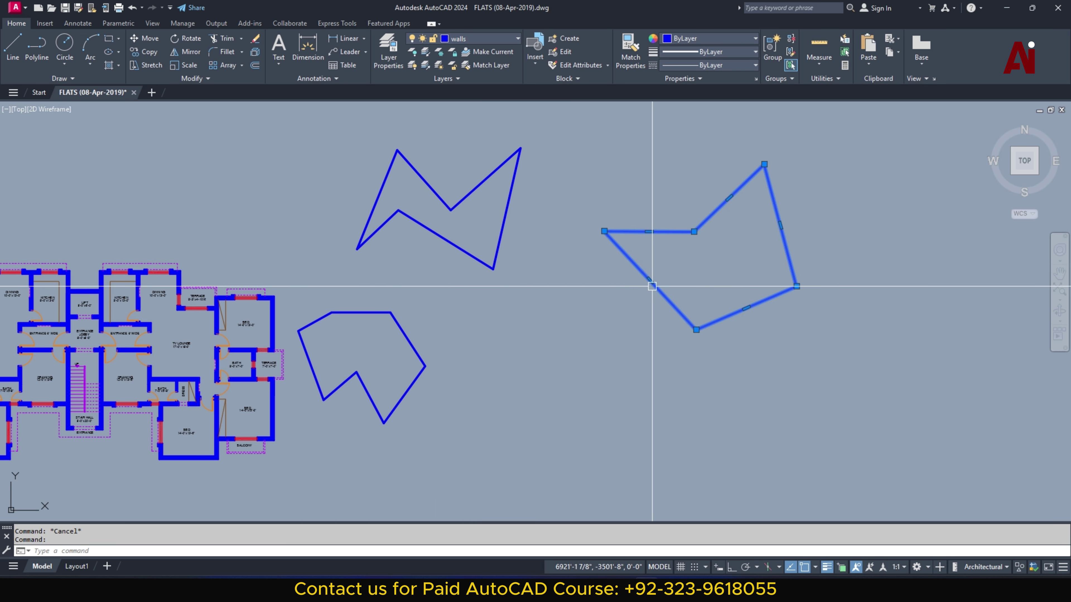
key(Escape)
middle_drag(520, 367, 528, 371)
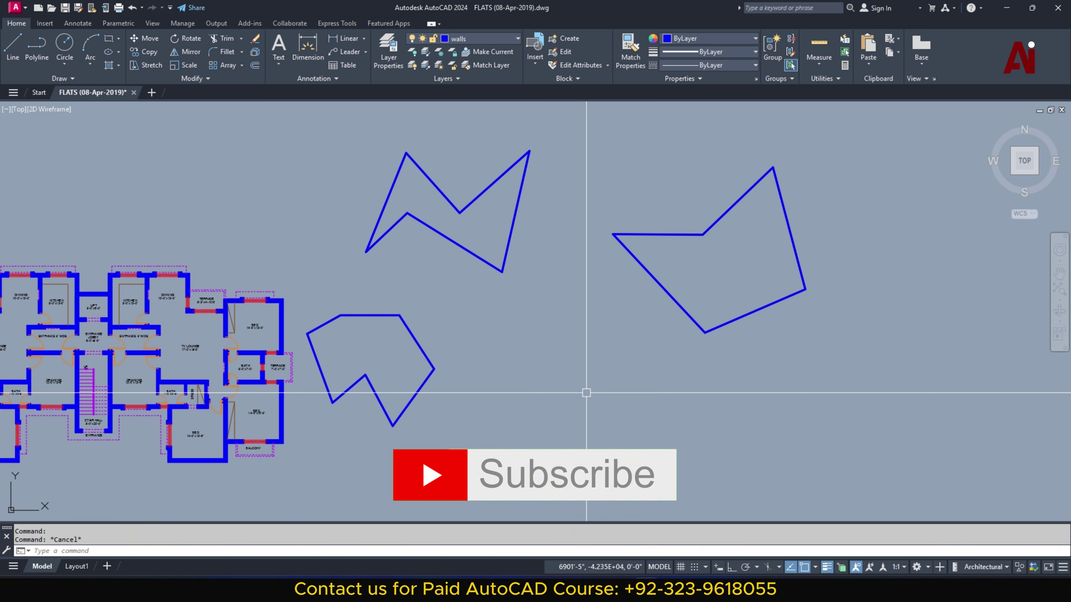
click(418, 398)
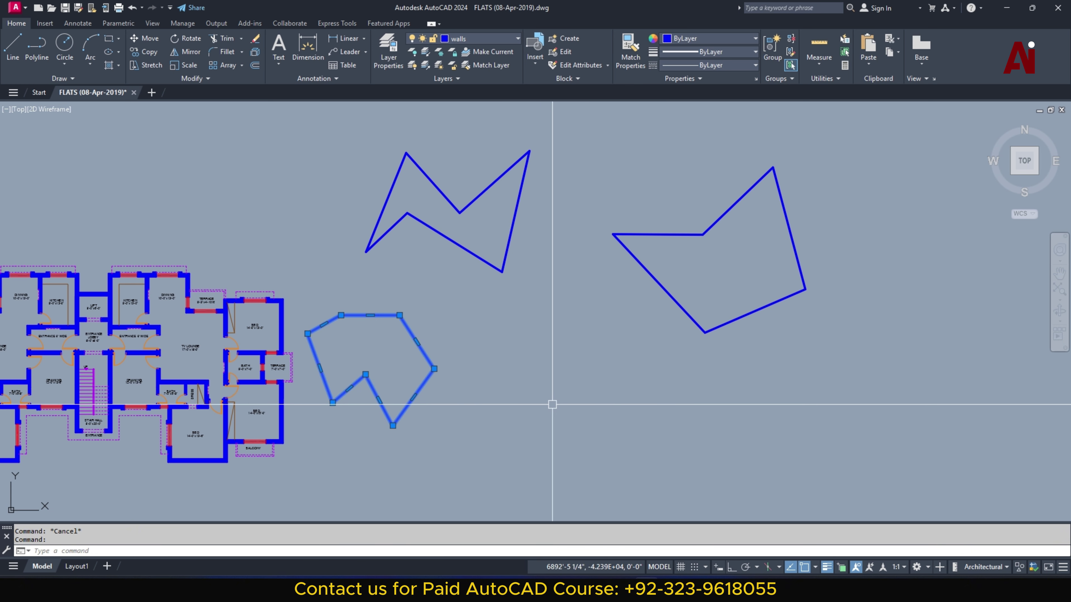
Step: List the properties of the zigzag boundary polyline to read its area and perimeter
key(Escape)
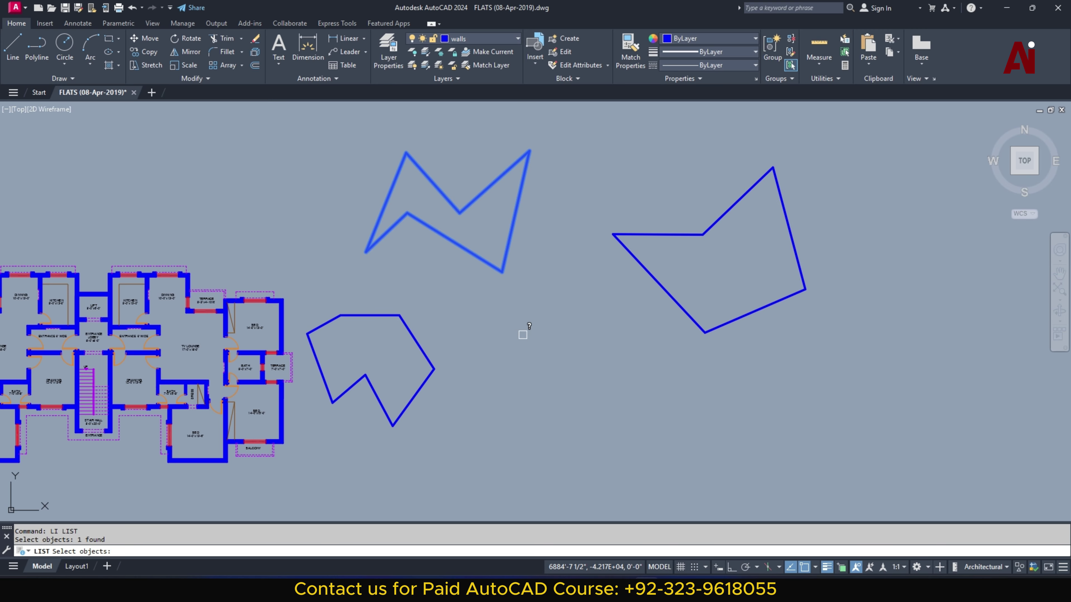
key(Return)
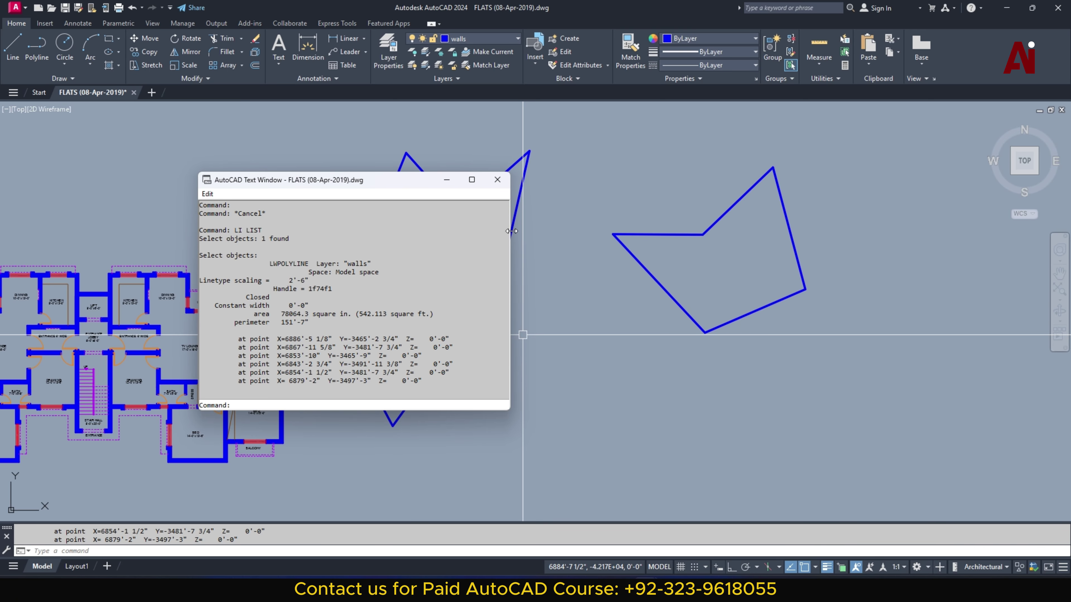
click(496, 180)
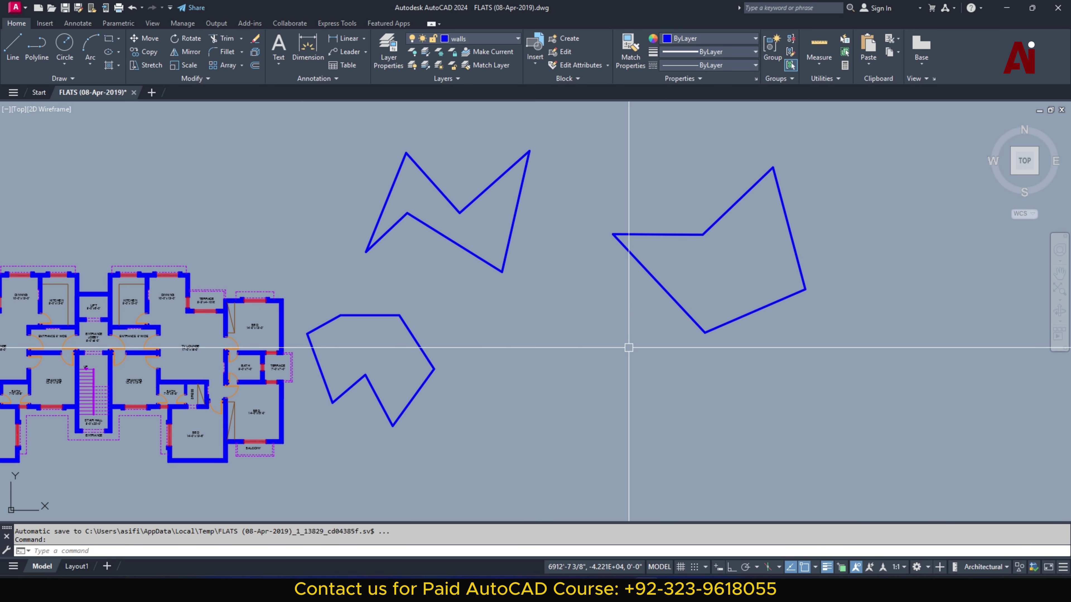
Step: List the properties of the five-sided polyline to read its area, and close the text window
key(Escape)
text(LI)
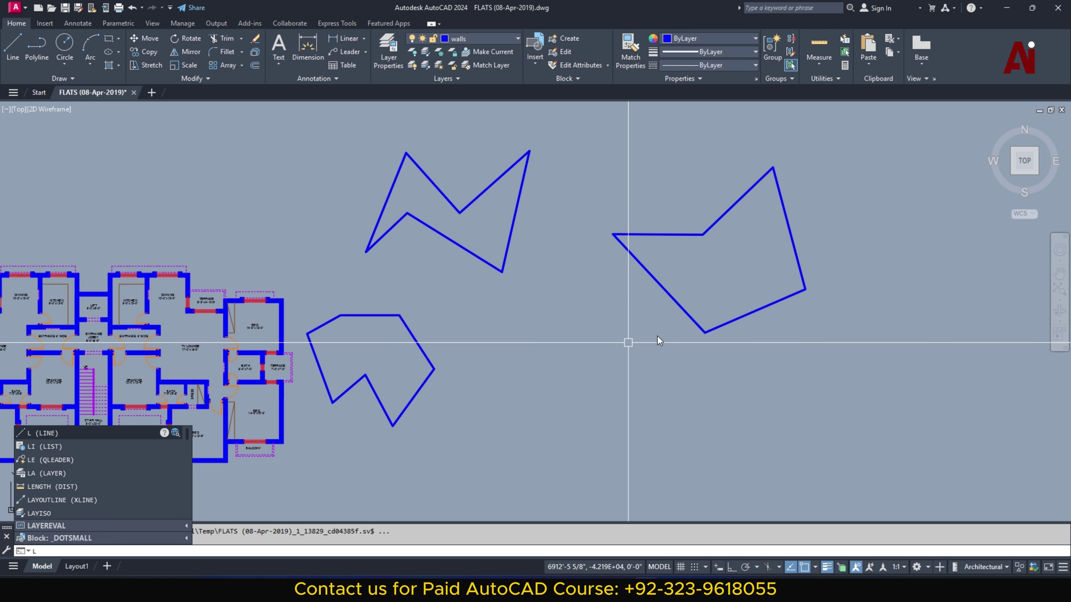
key(Return)
key(Return)
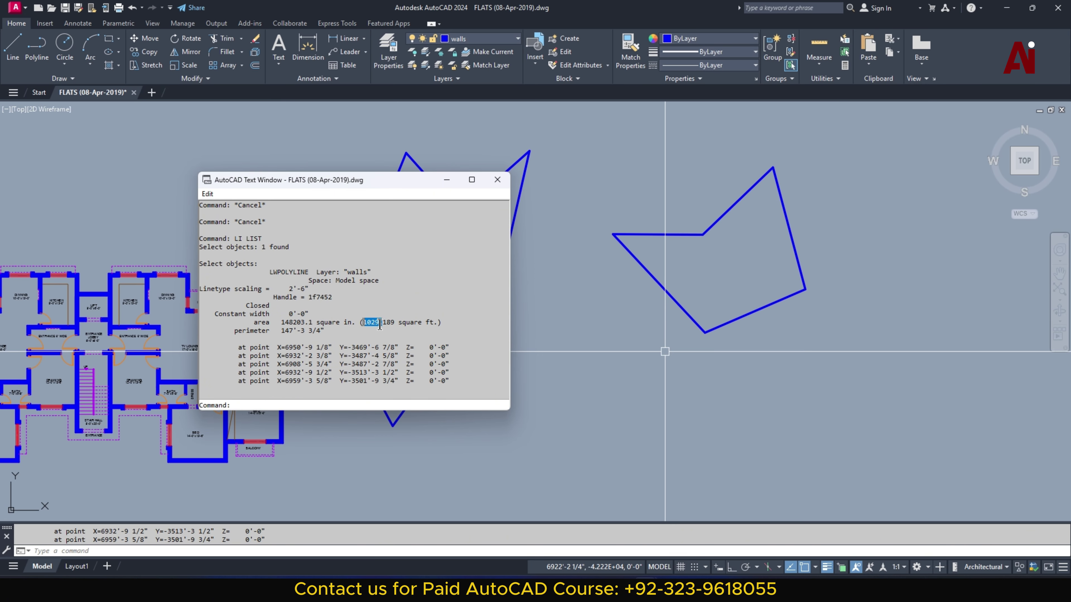
key(Escape)
click(497, 180)
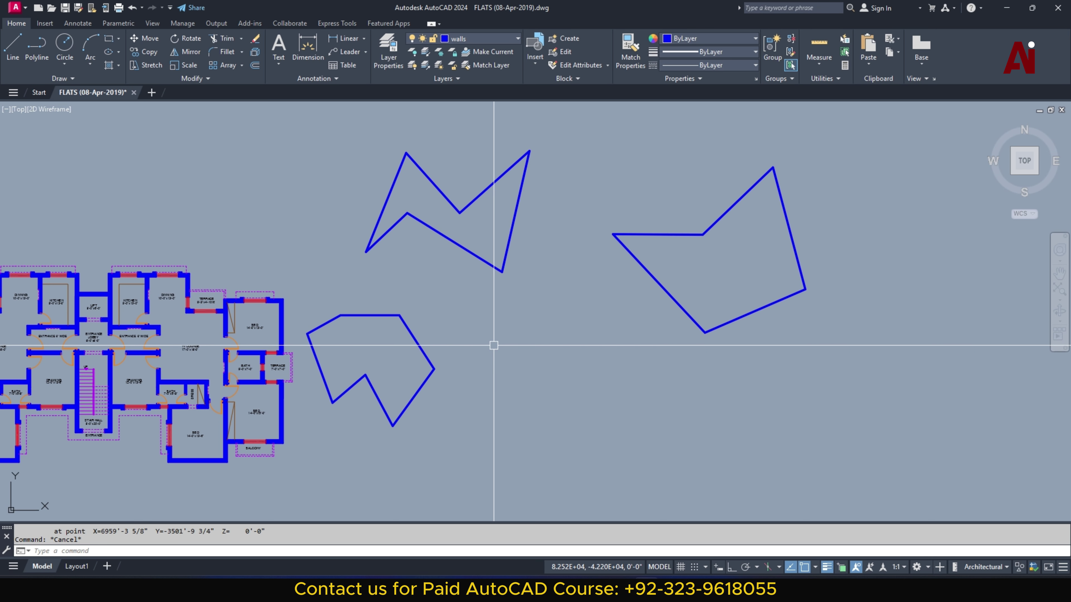
click(528, 354)
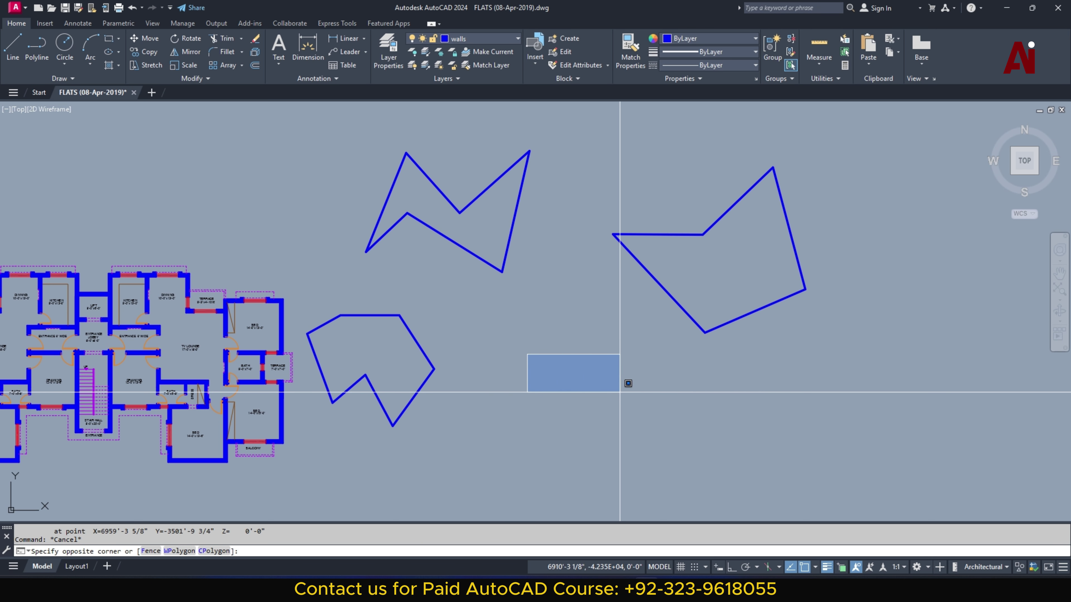
click(626, 384)
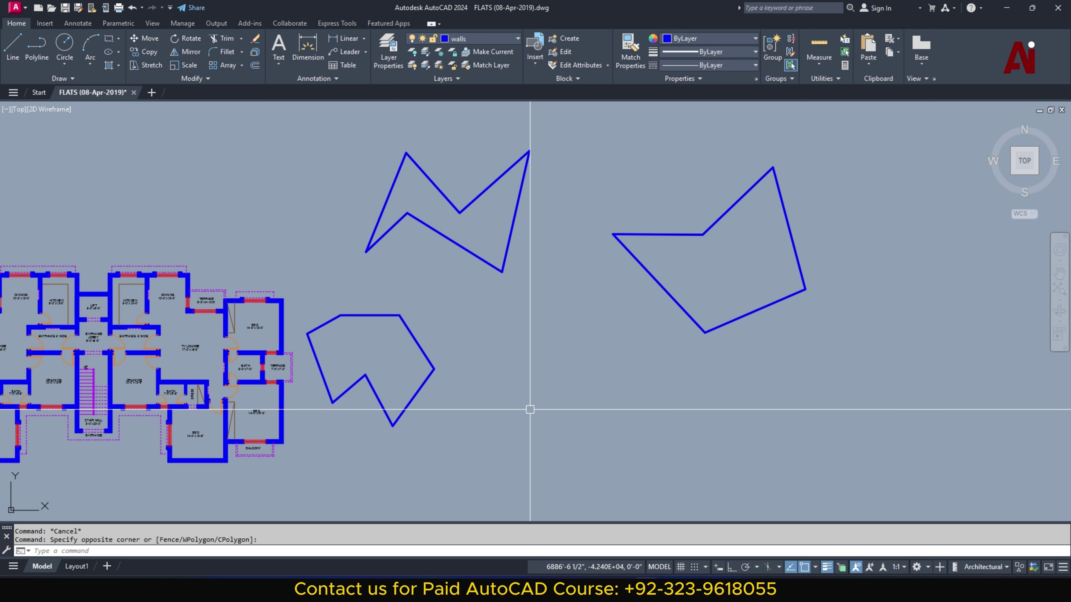
text(aa)
key(Return)
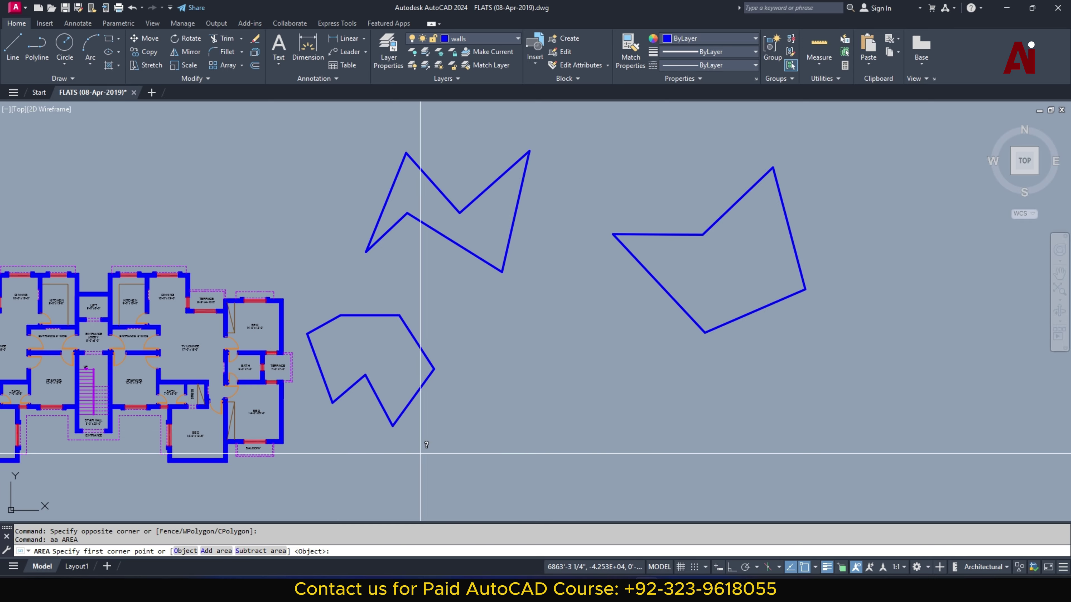
text(a)
key(Return)
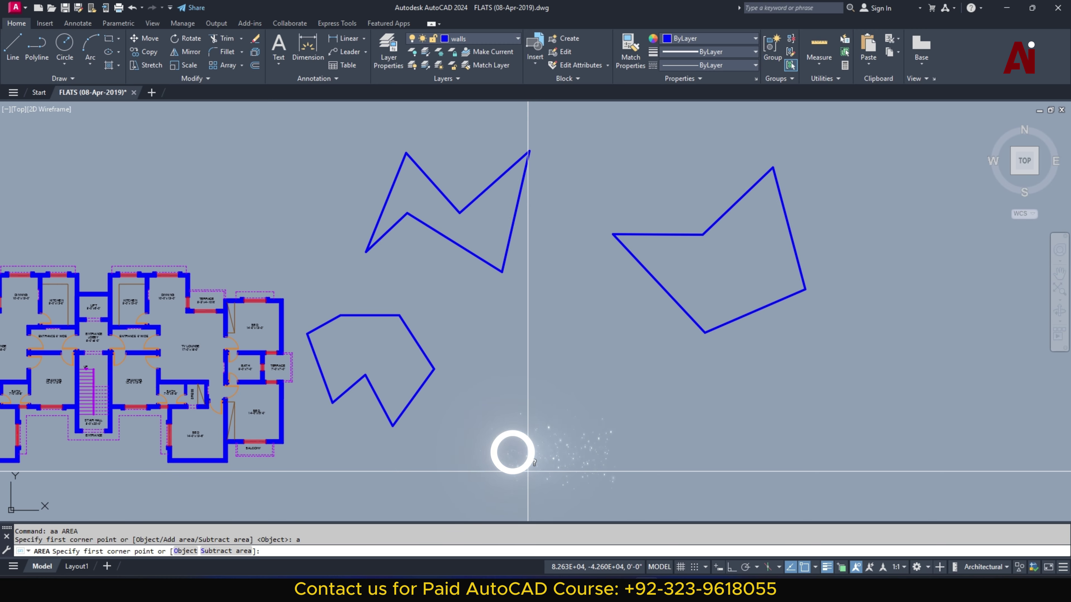
key(Return)
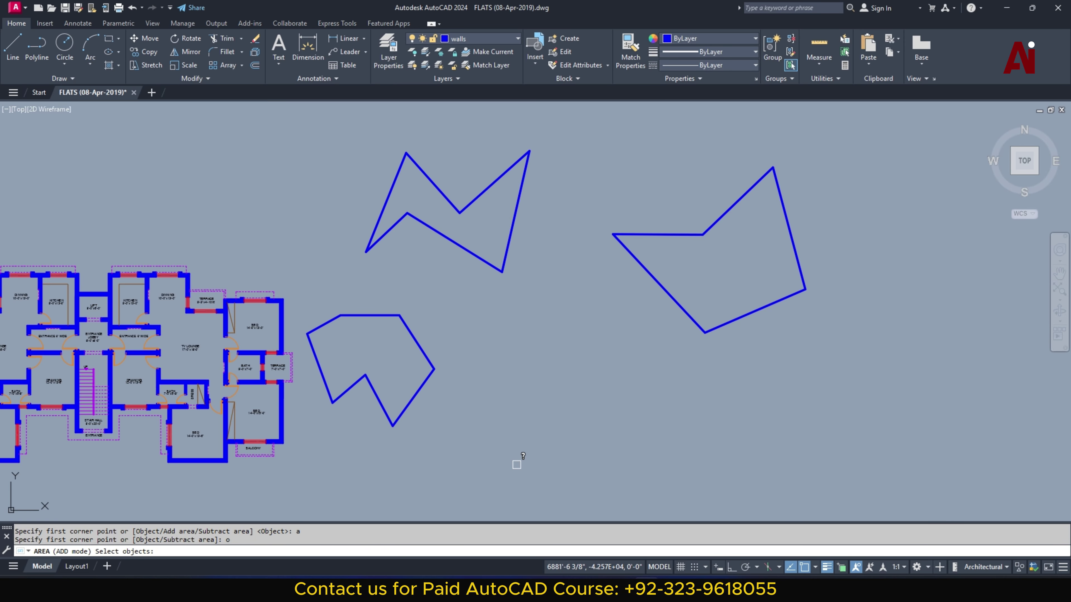
key(Escape)
Step: Measure the combined area of the seven-sided, zigzag and five-sided polylines with the Area command's Add area and Object options
text(a)
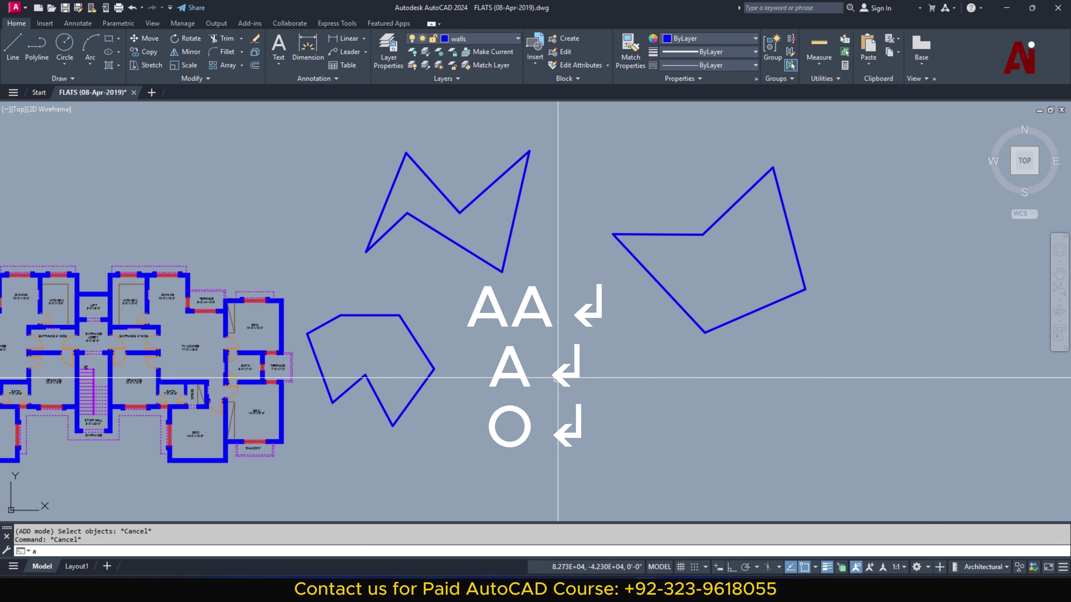
text(rea)
key(Return)
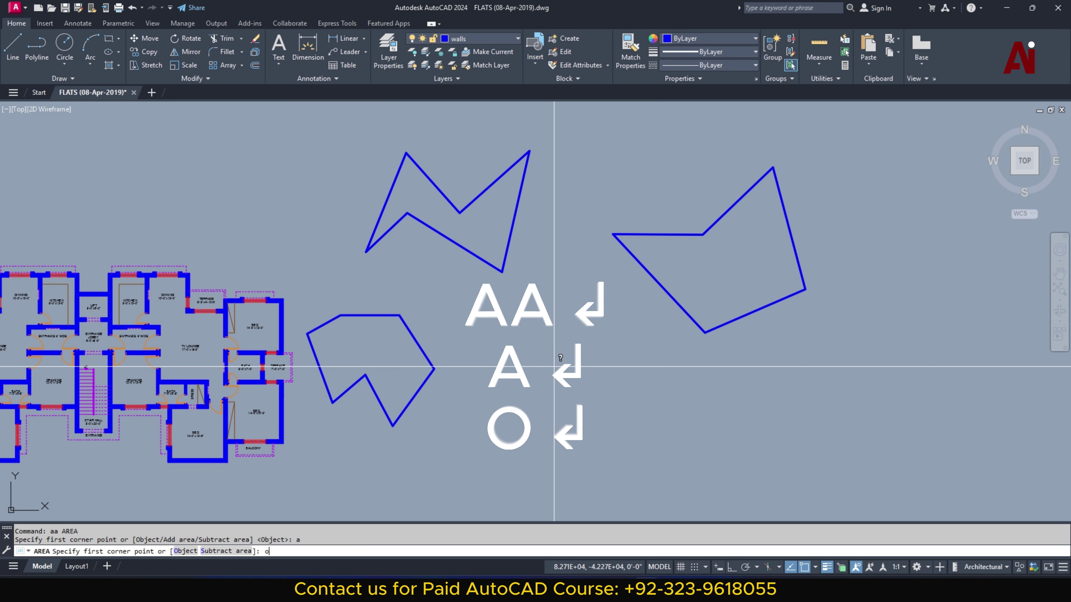
text(o)
key(Return)
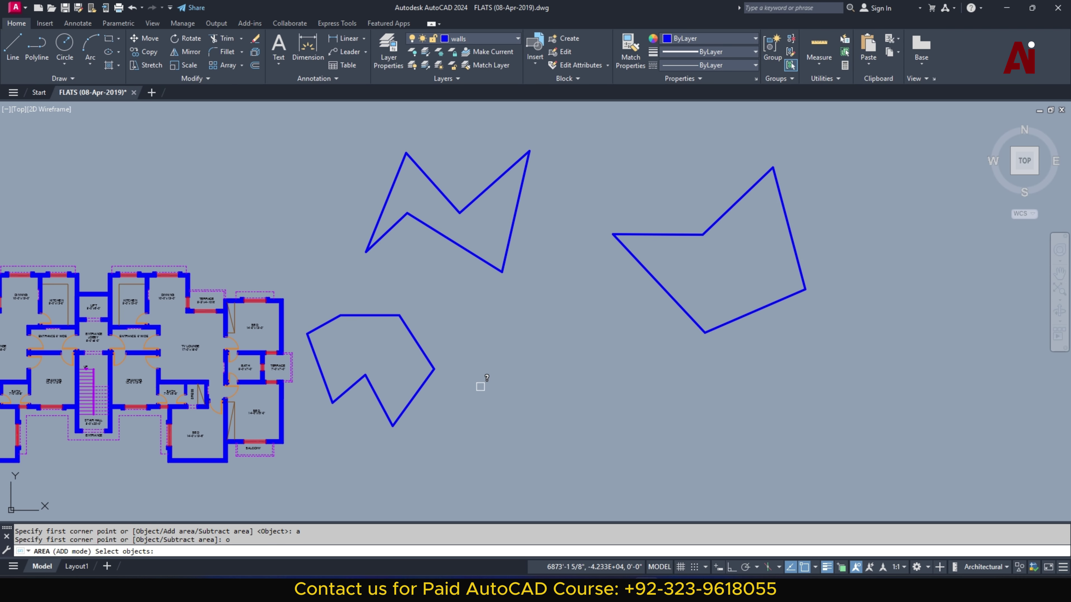
click(428, 377)
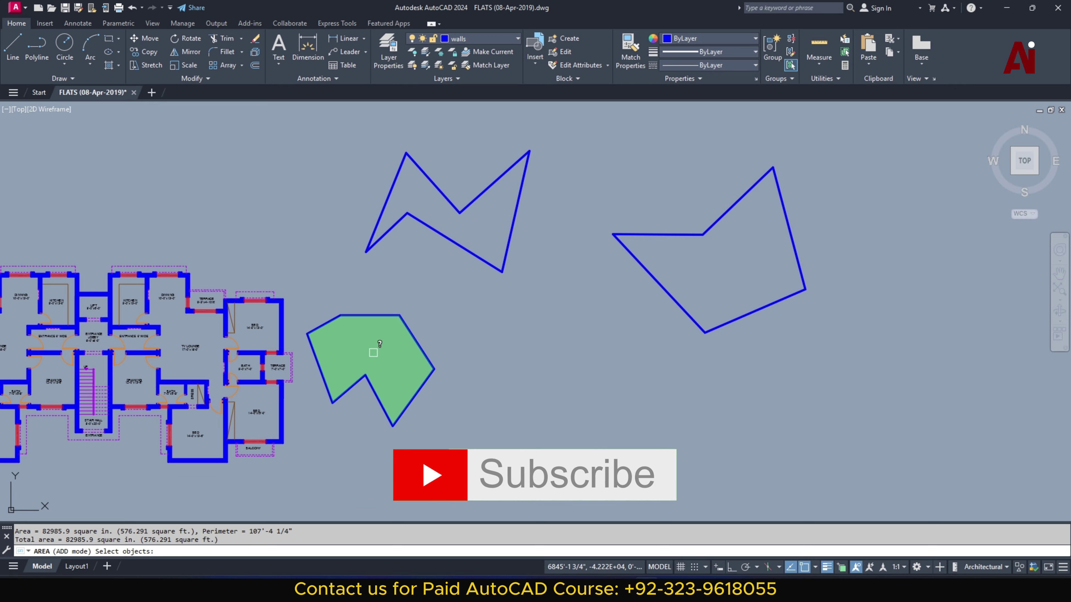
click(480, 258)
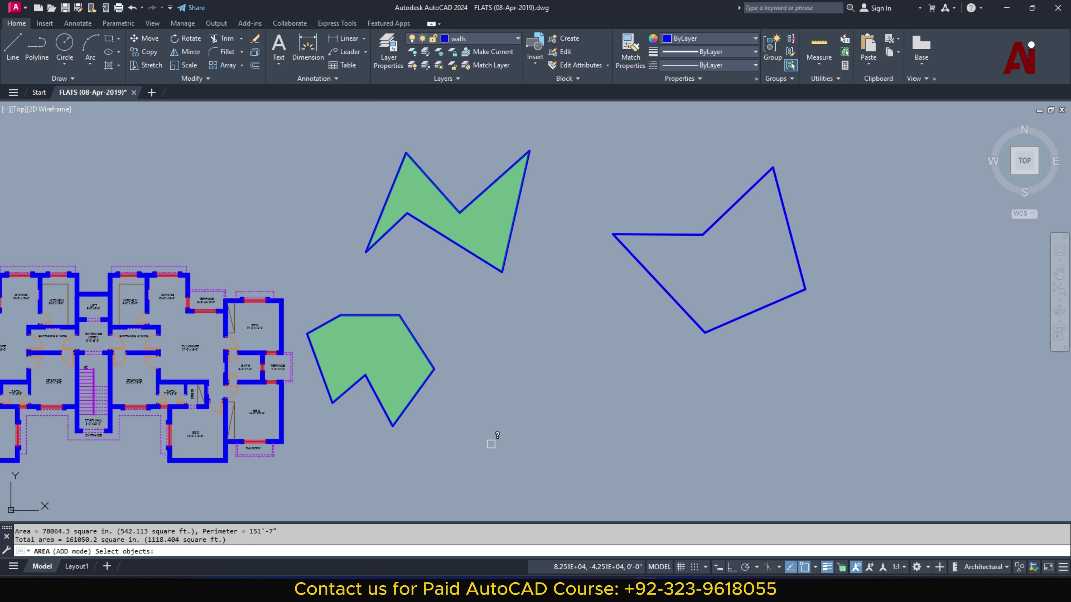
click(687, 311)
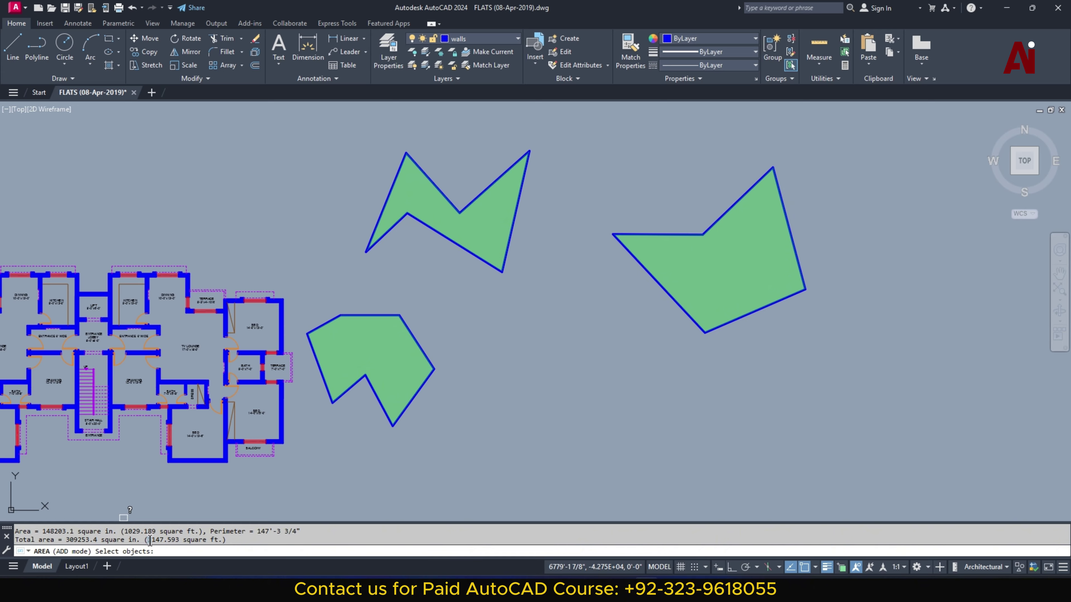
Step: Copy the total area's square-foot figure from the command history and end the Area command
right_click(173, 544)
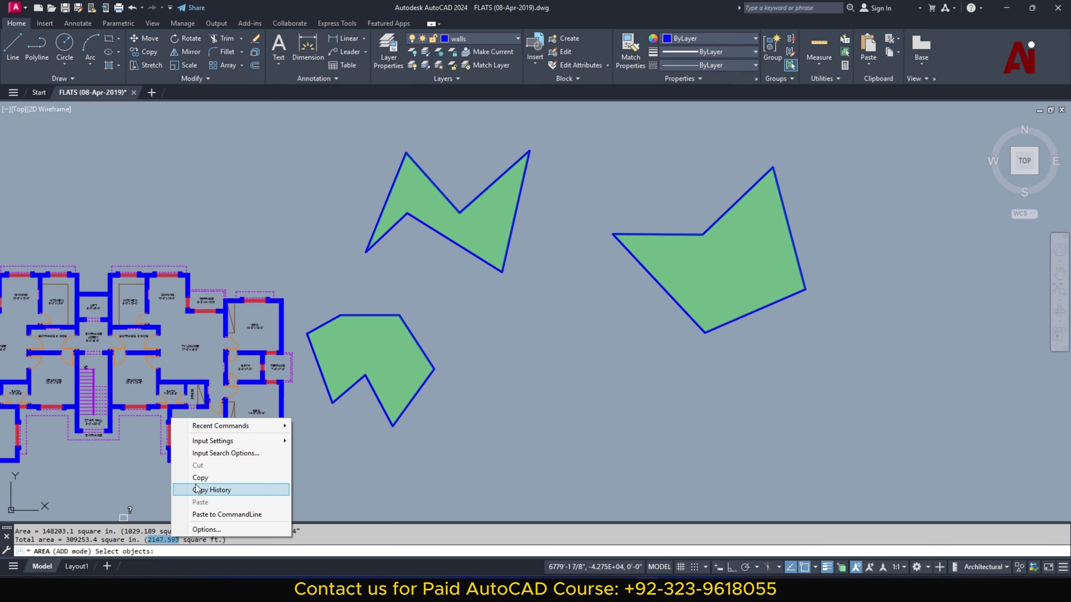
click(185, 477)
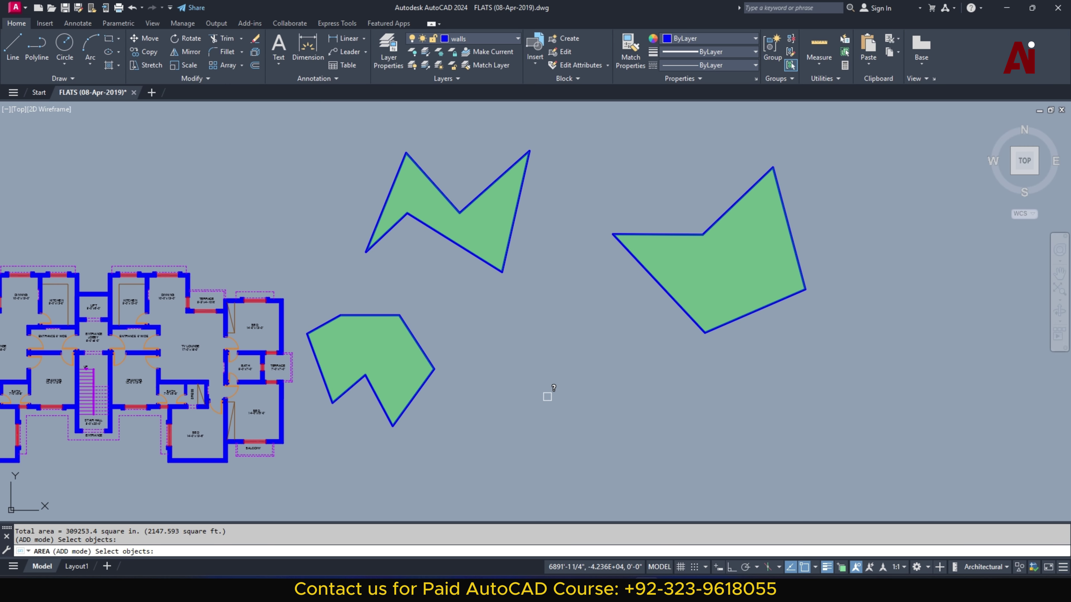
key(Escape)
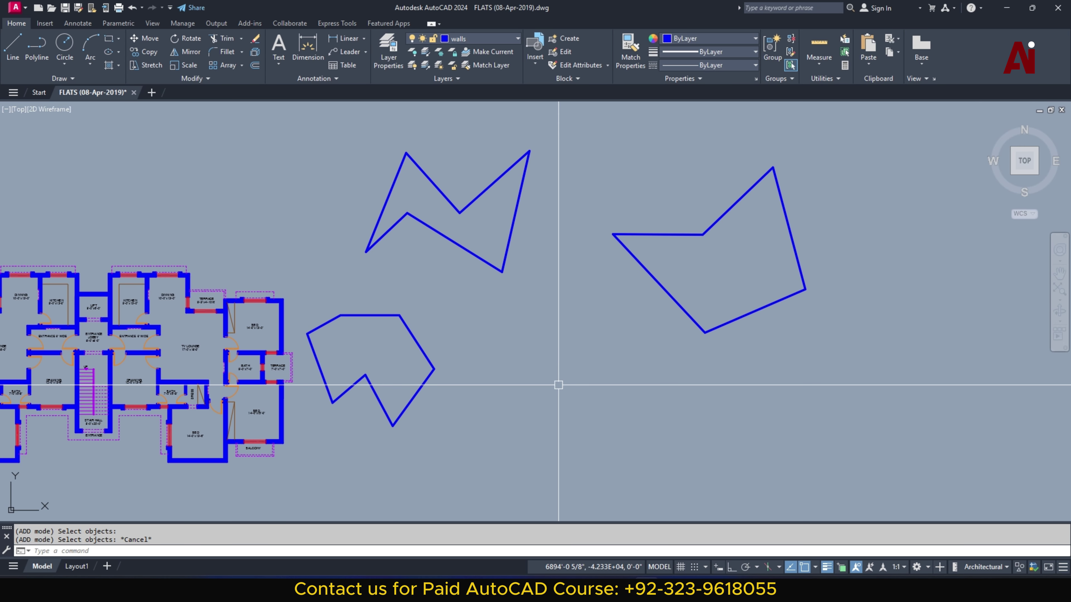
Step: Place multiline text reading "2147.593 Sft" in the empty space between the seven-sided and five-sided shapes, pasting the copied figure
middle_drag(563, 366, 484, 361)
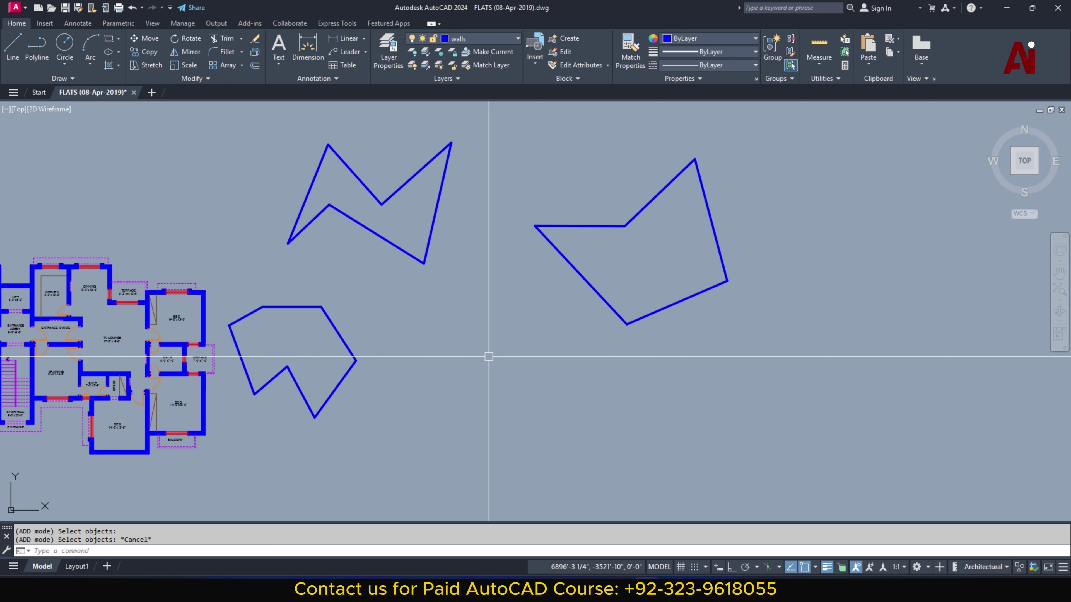
text(t)
key(Return)
click(458, 361)
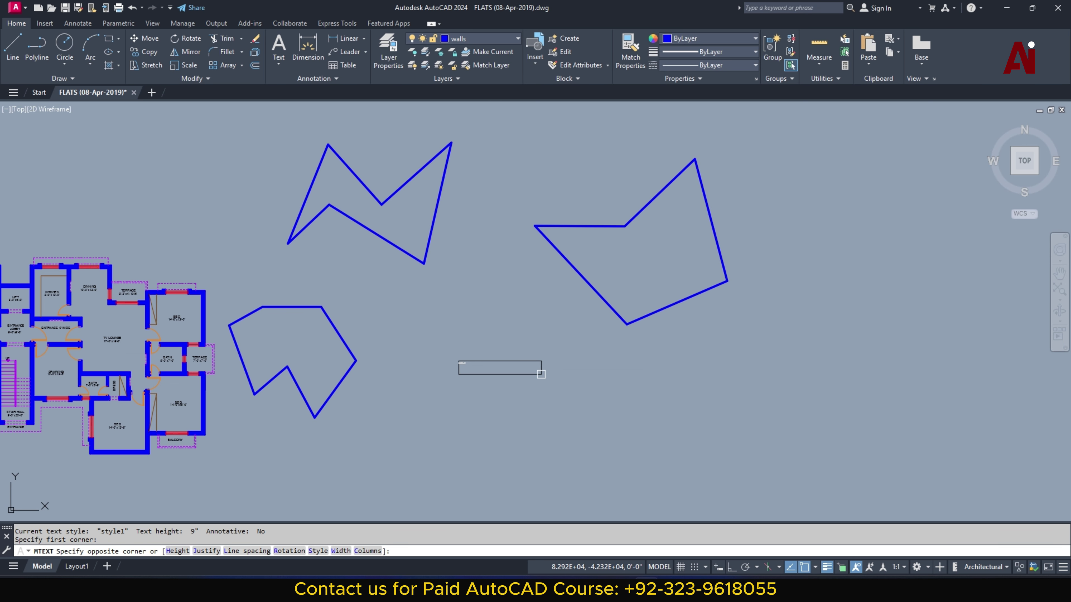
click(702, 373)
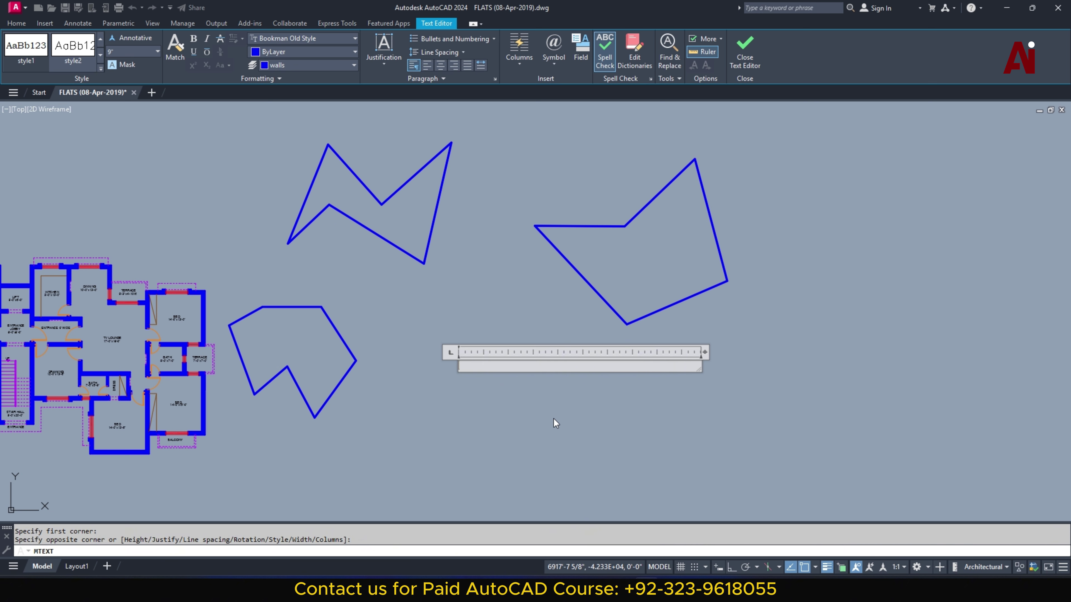
key(ctrl+v)
click(556, 419)
scroll(454, 363, up, 8)
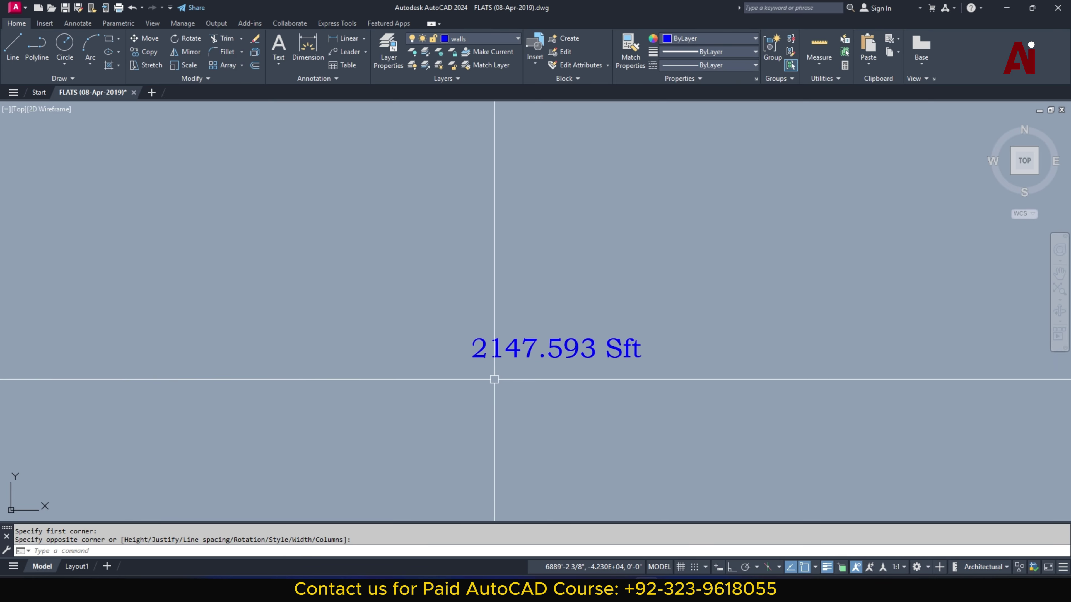
Step: Narrow the area text's frame by stretching its width grip in close to the text
middle_drag(495, 378, 447, 378)
scroll(452, 365, down, 10)
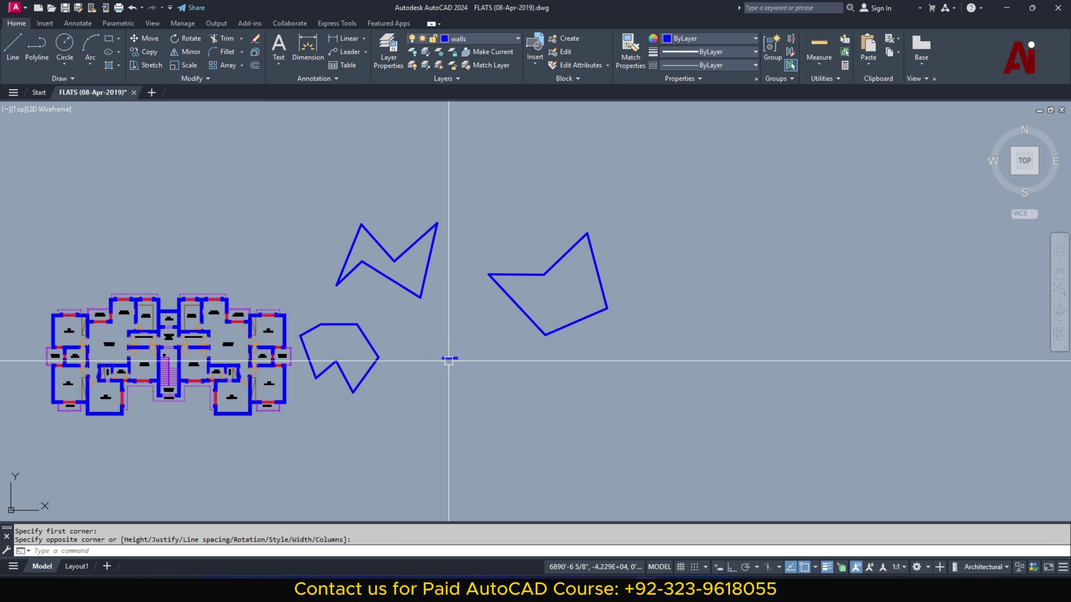
click(449, 358)
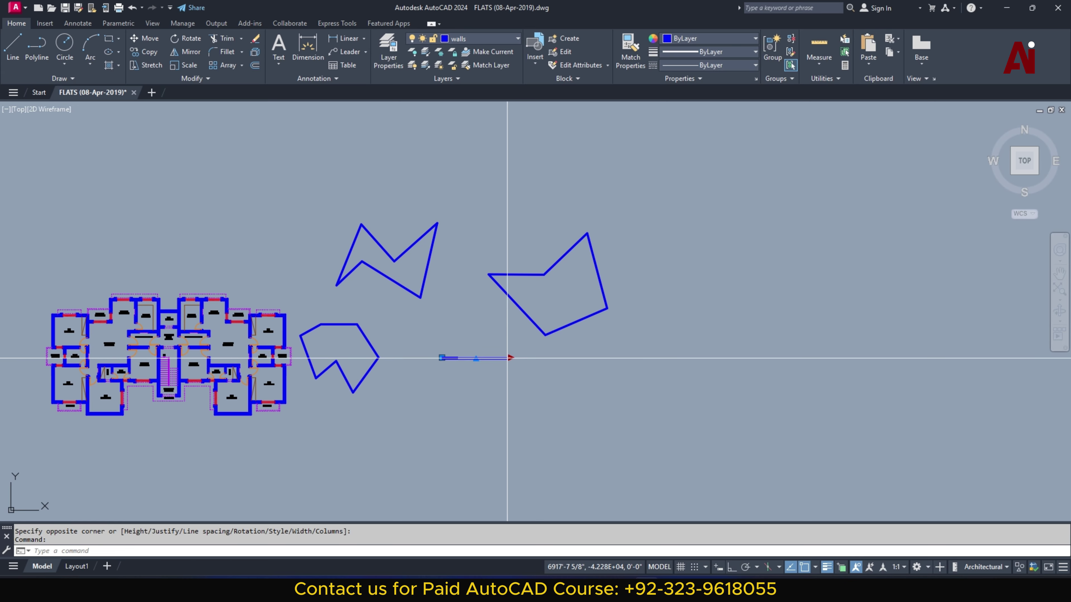
click(511, 357)
click(468, 363)
Step: Scale up the area text from its left end until it is slightly wider than the seven-sided shape
scroll(467, 381, up, 6)
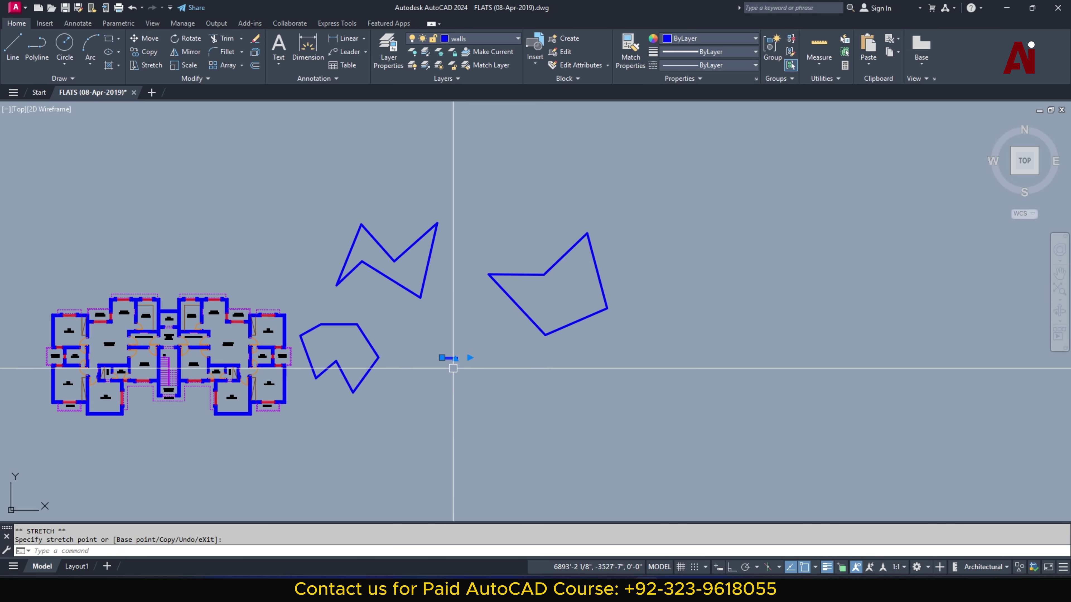
scroll(466, 375, down, 3)
text(sc)
key(Return)
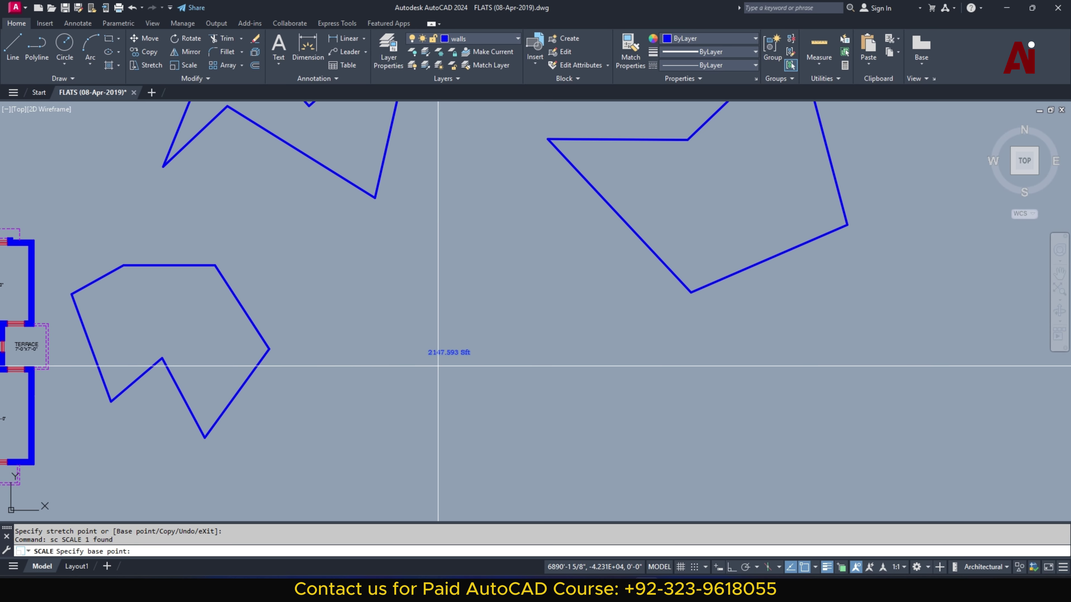
click(429, 354)
click(628, 419)
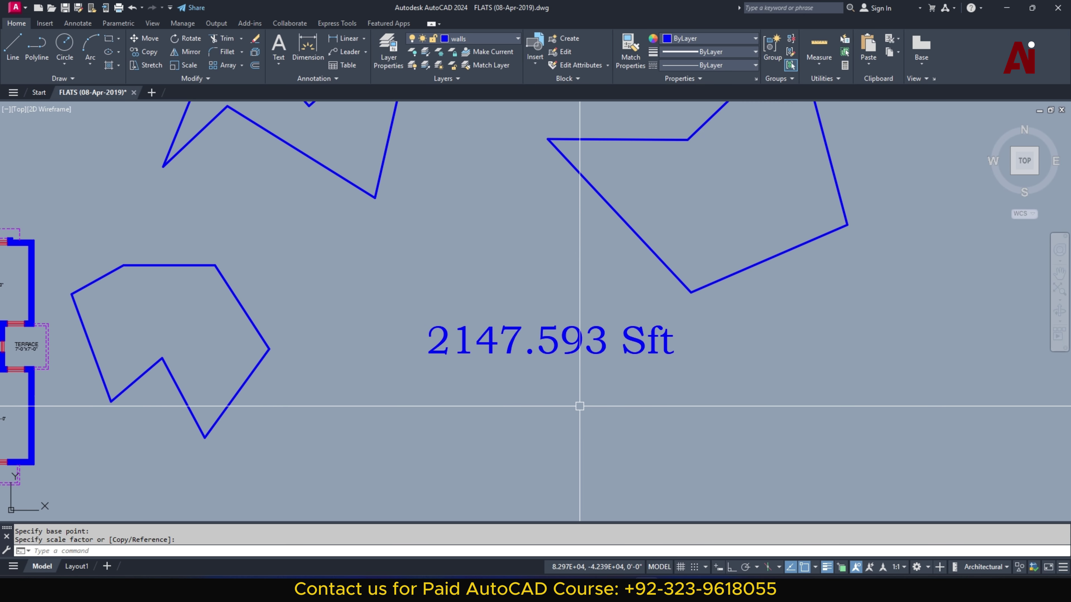
Step: Move the enlarged area text horizontally closer to the seven-sided shape
click(579, 407)
click(492, 308)
scroll(512, 395, down, 3)
key(Escape)
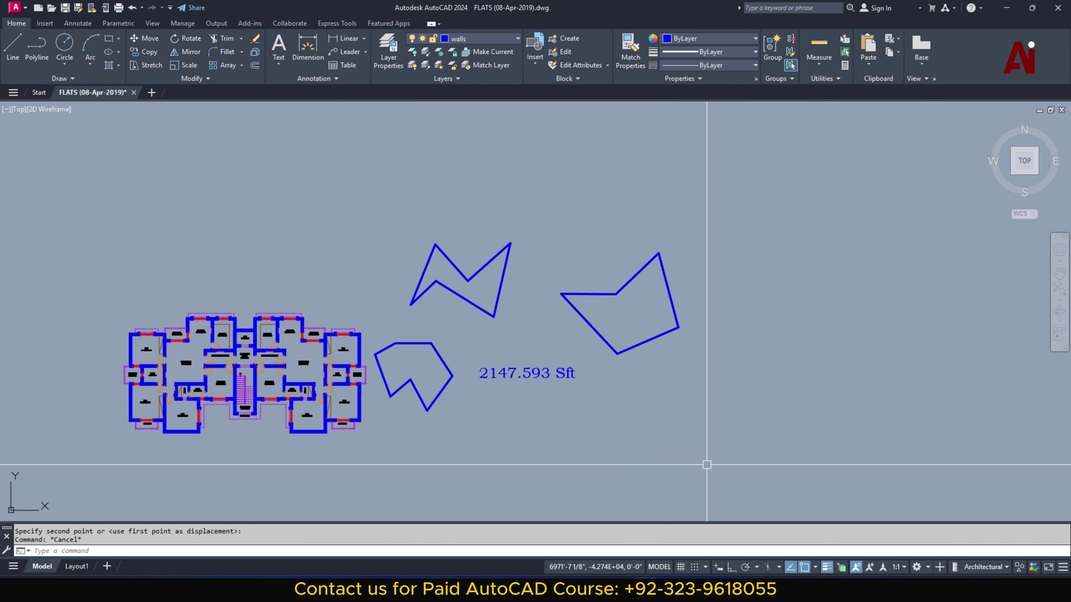